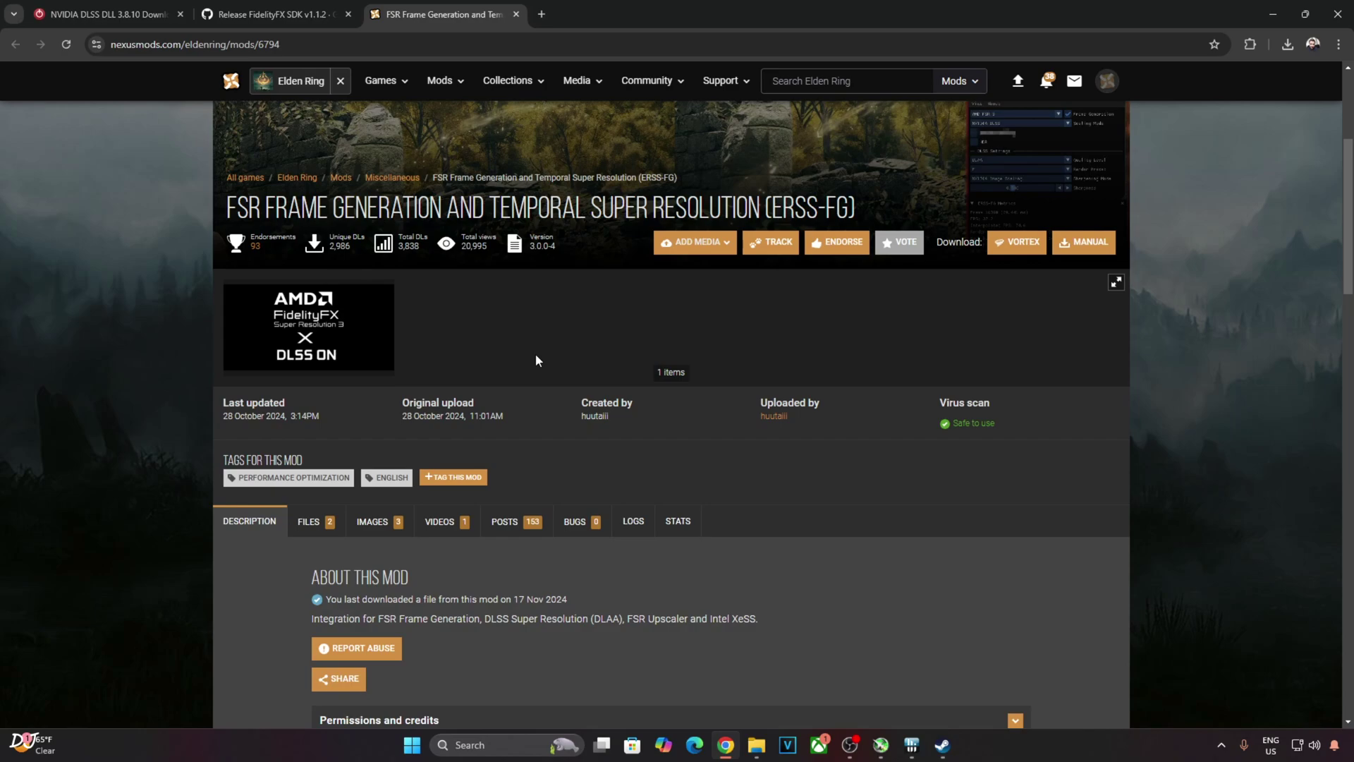
Read through the ERSS-FG mod's description, including its quick-start launch command and known issues.
scroll(267, 295, down, 10)
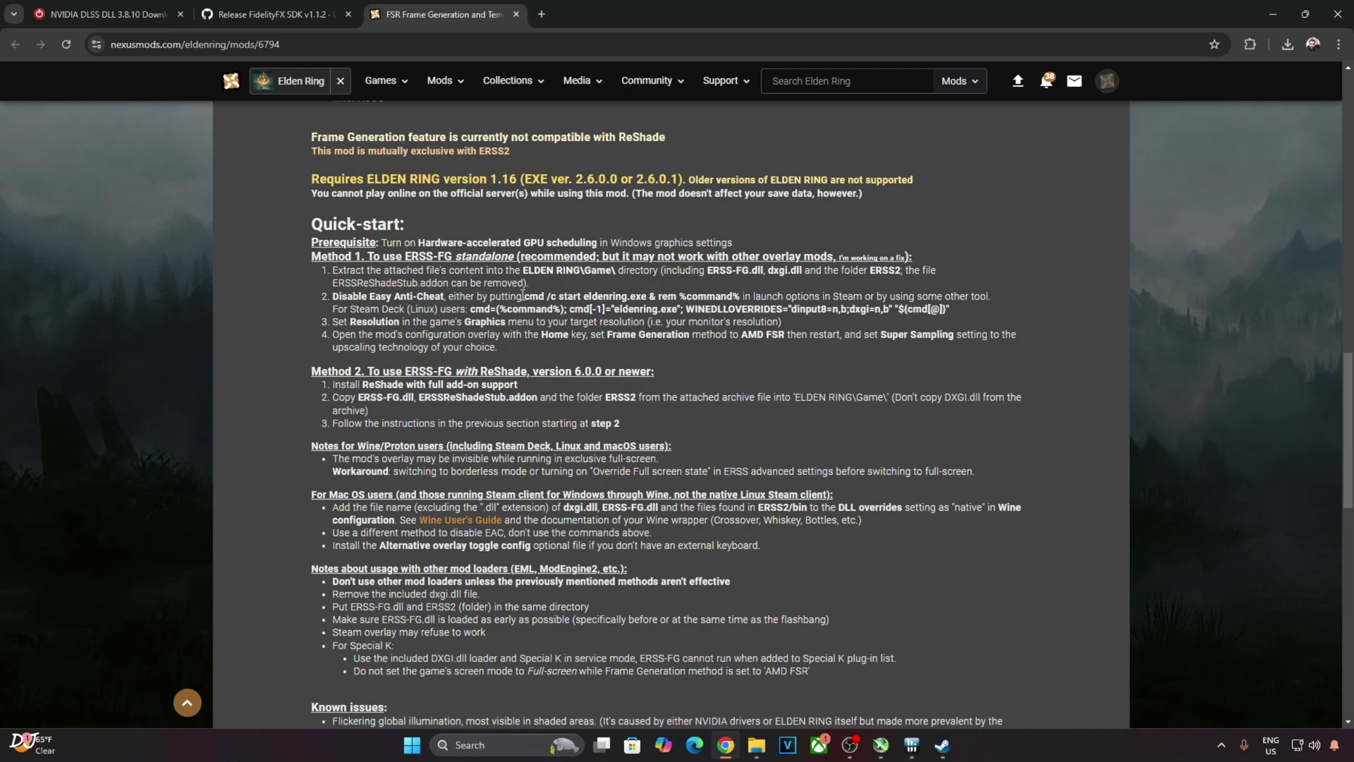
drag(524, 296, 736, 297)
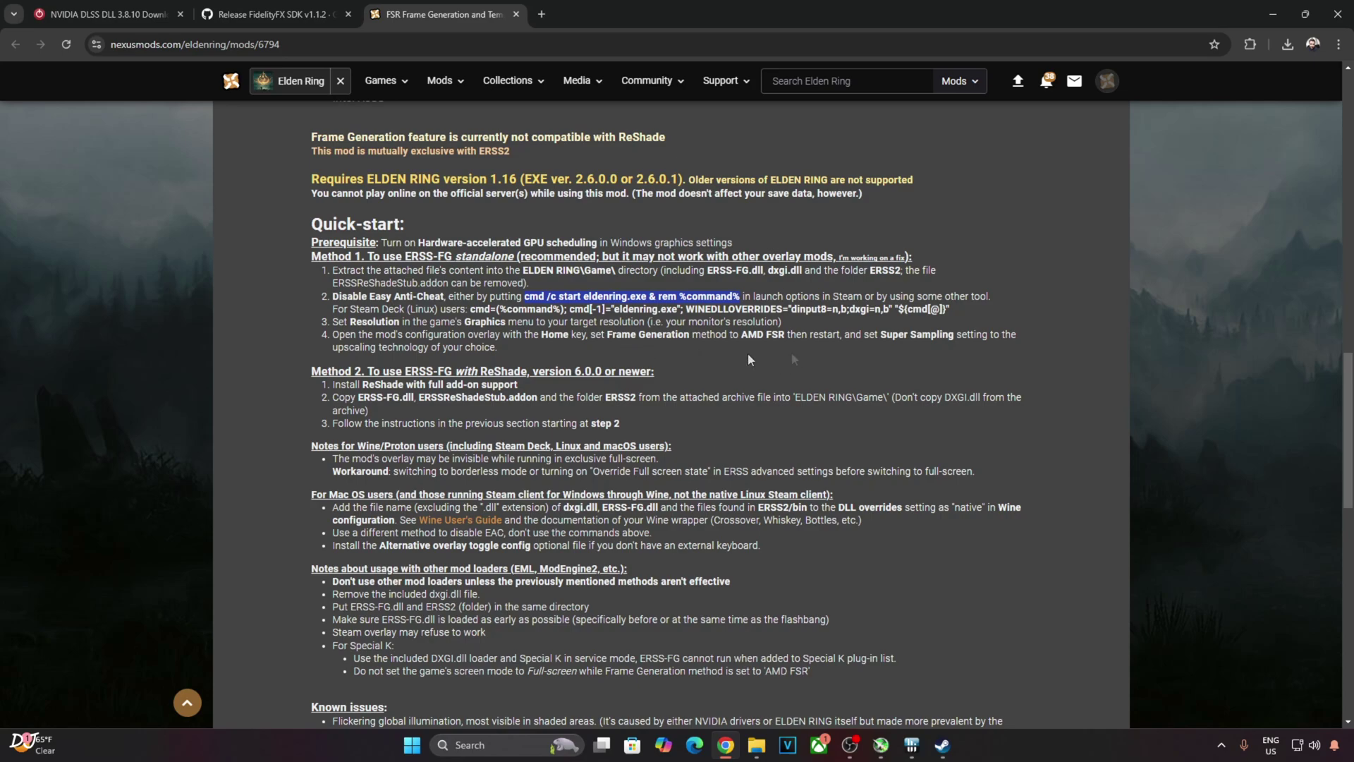
scroll(839, 356, down, 8)
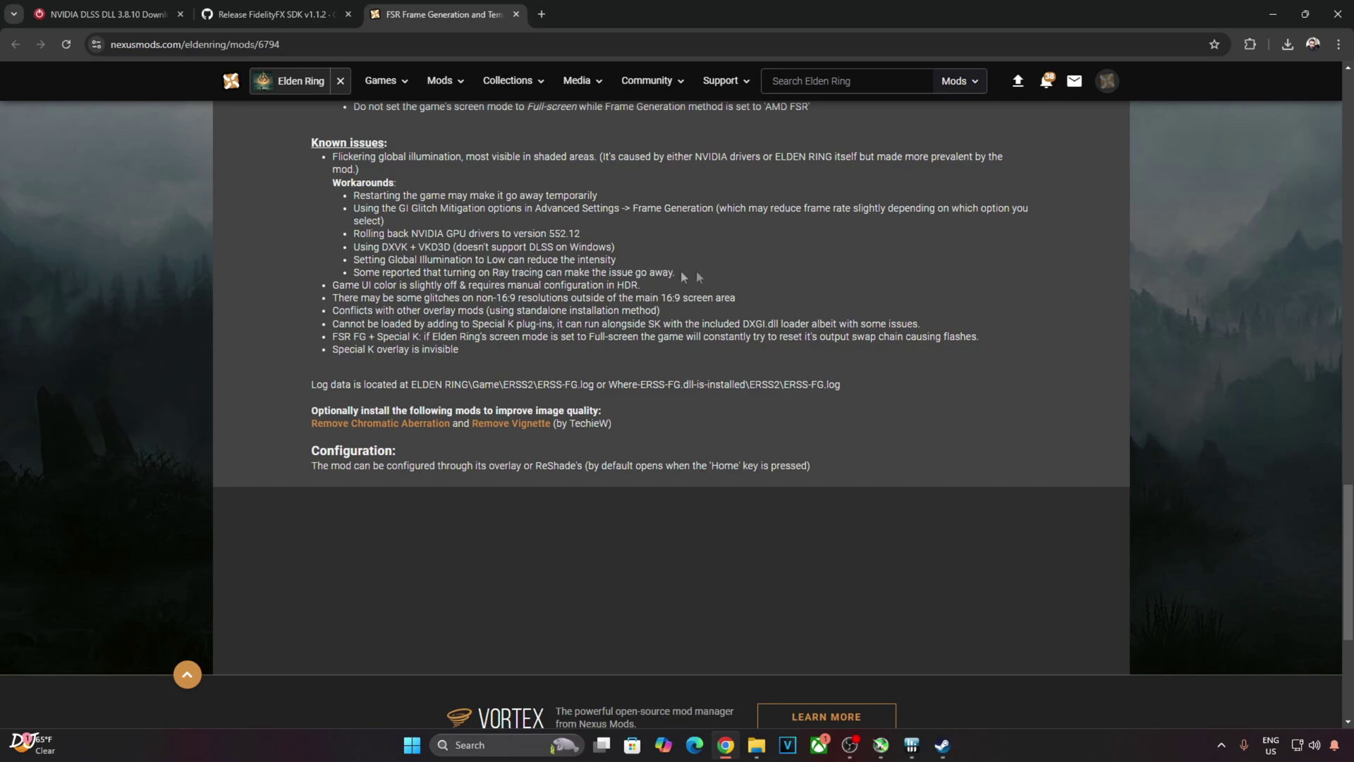
right_click(765, 264)
click(739, 268)
key(Home)
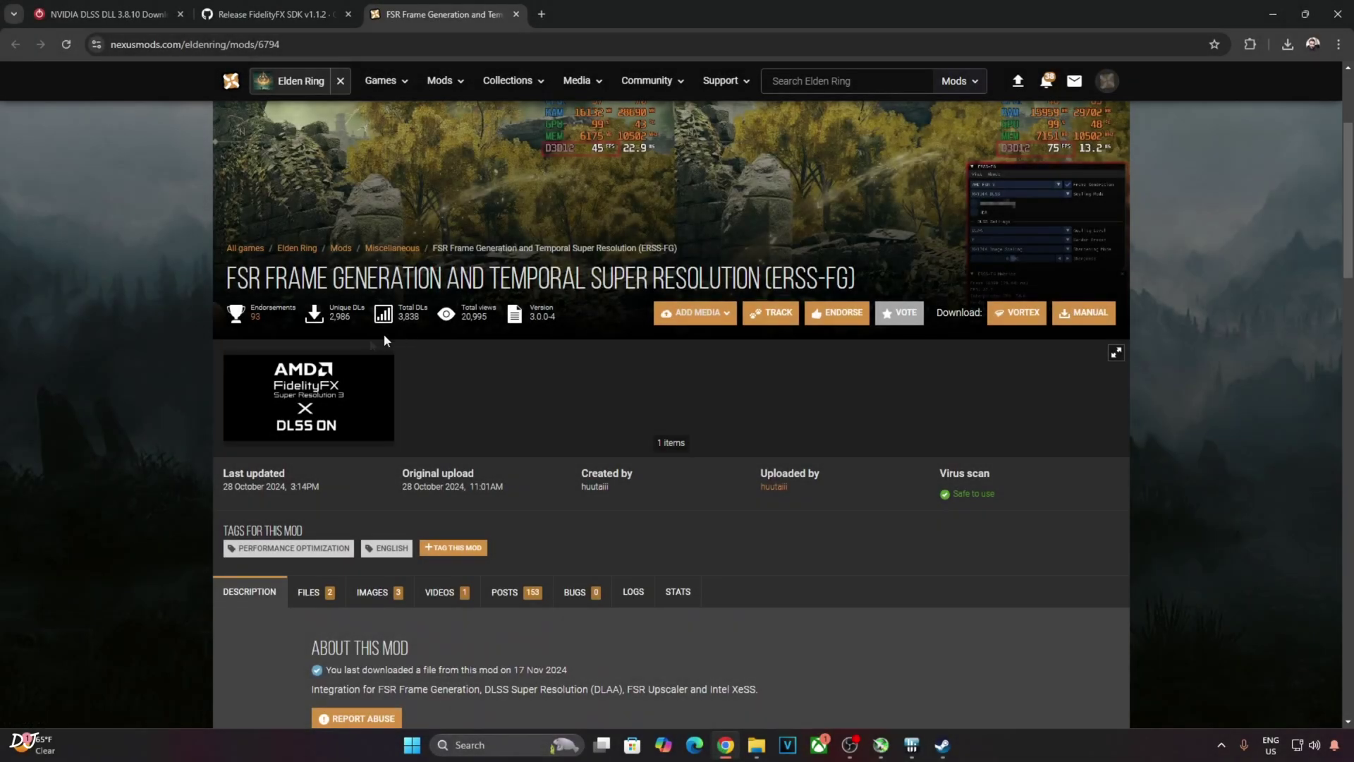
Start the manual download of the main ERSS-FG file, version 3.0.0-4, from the mod's files.
click(313, 594)
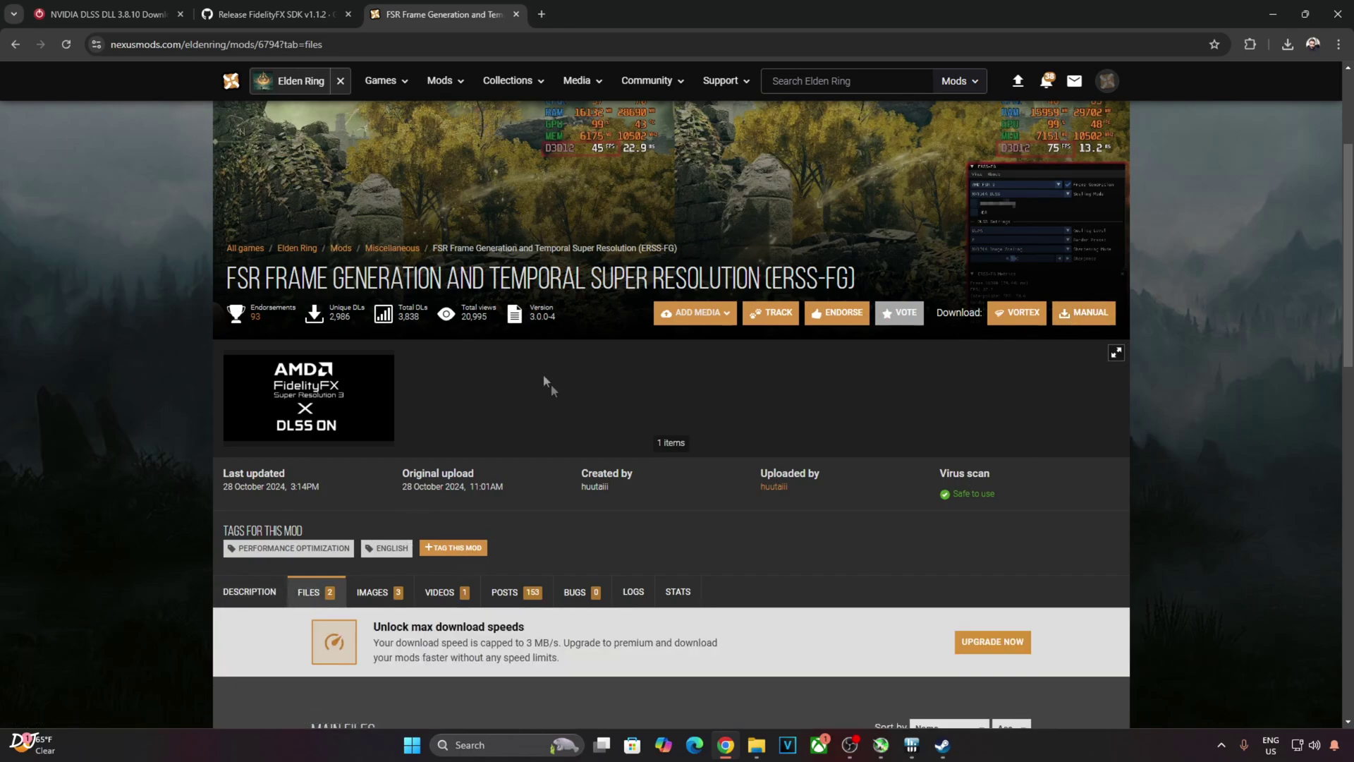
scroll(159, 517, down, 8)
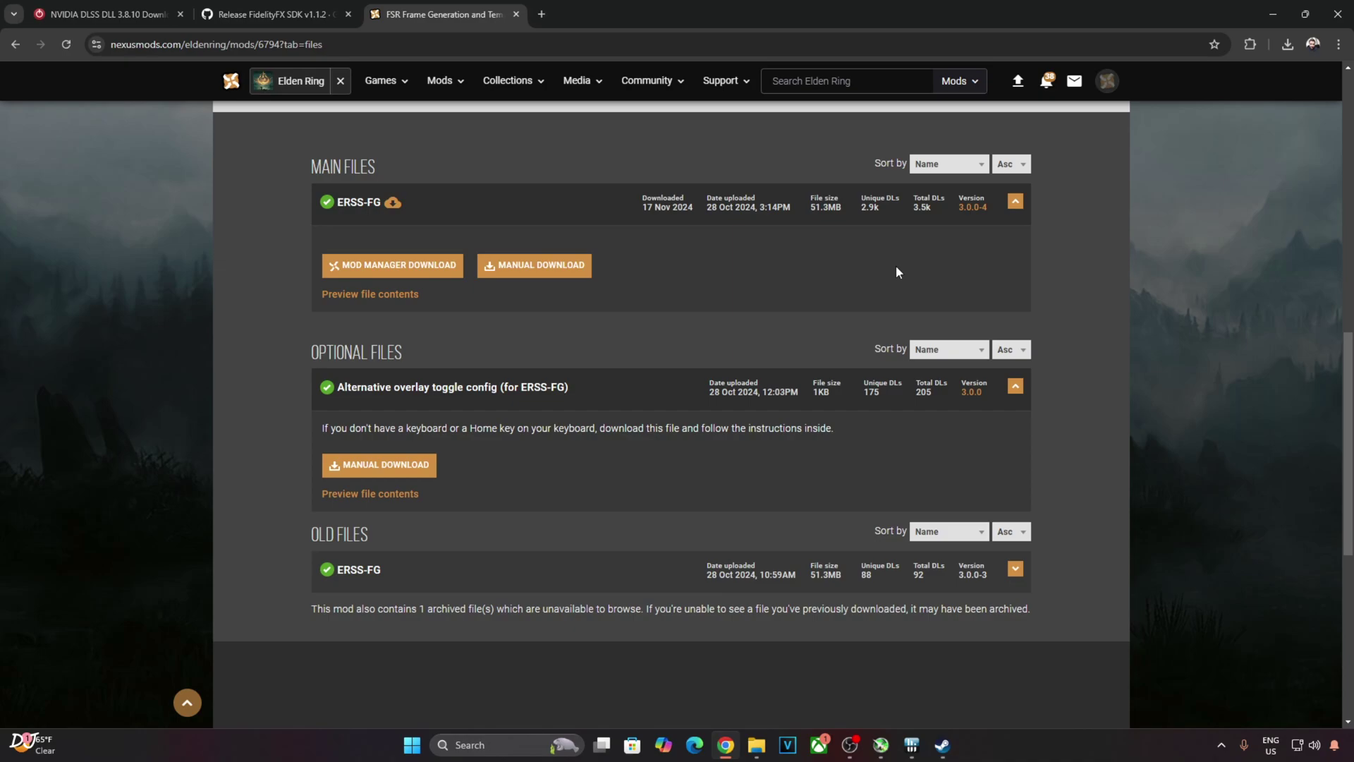
click(562, 274)
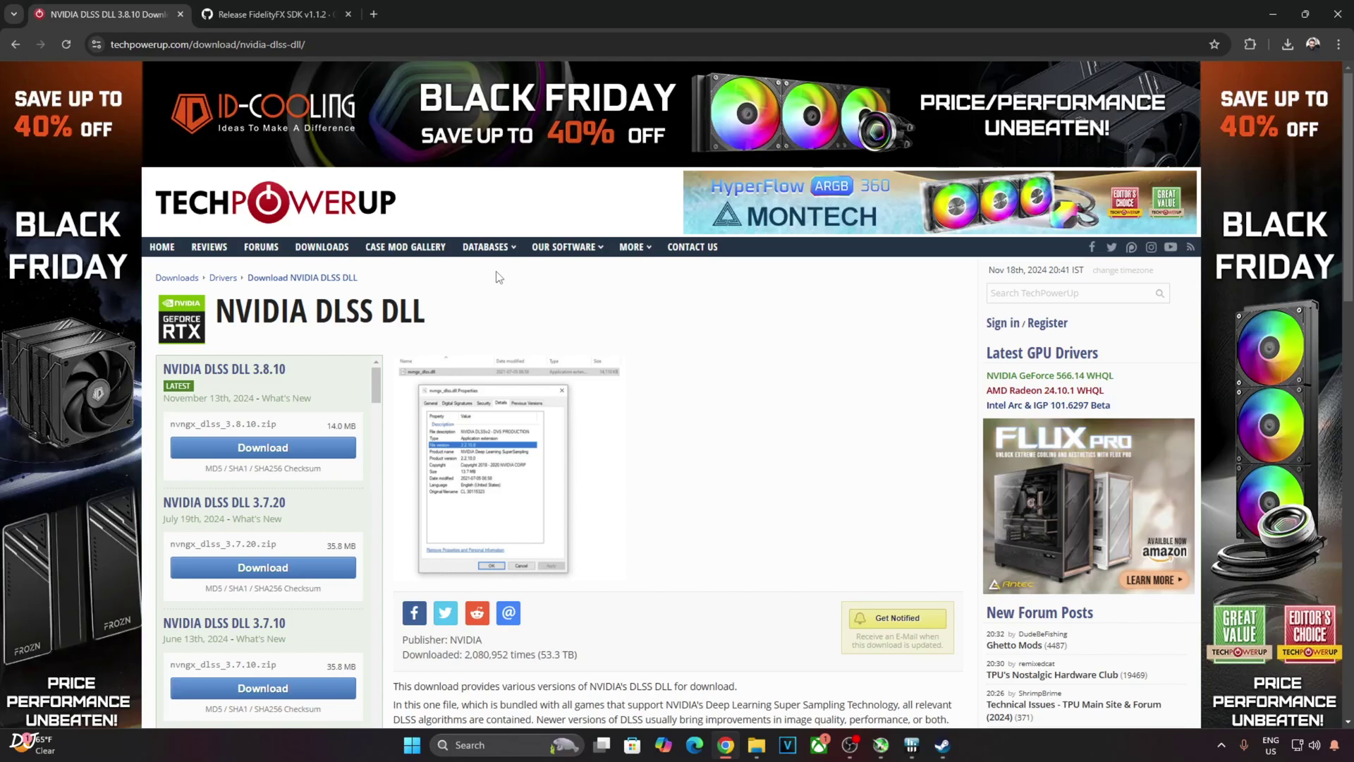
Download NVIDIA DLSS DLL 3.8.10 from TechPowerUp and go through the FidelityFX SDK v1.1.2 release page on GitHub.
click(251, 448)
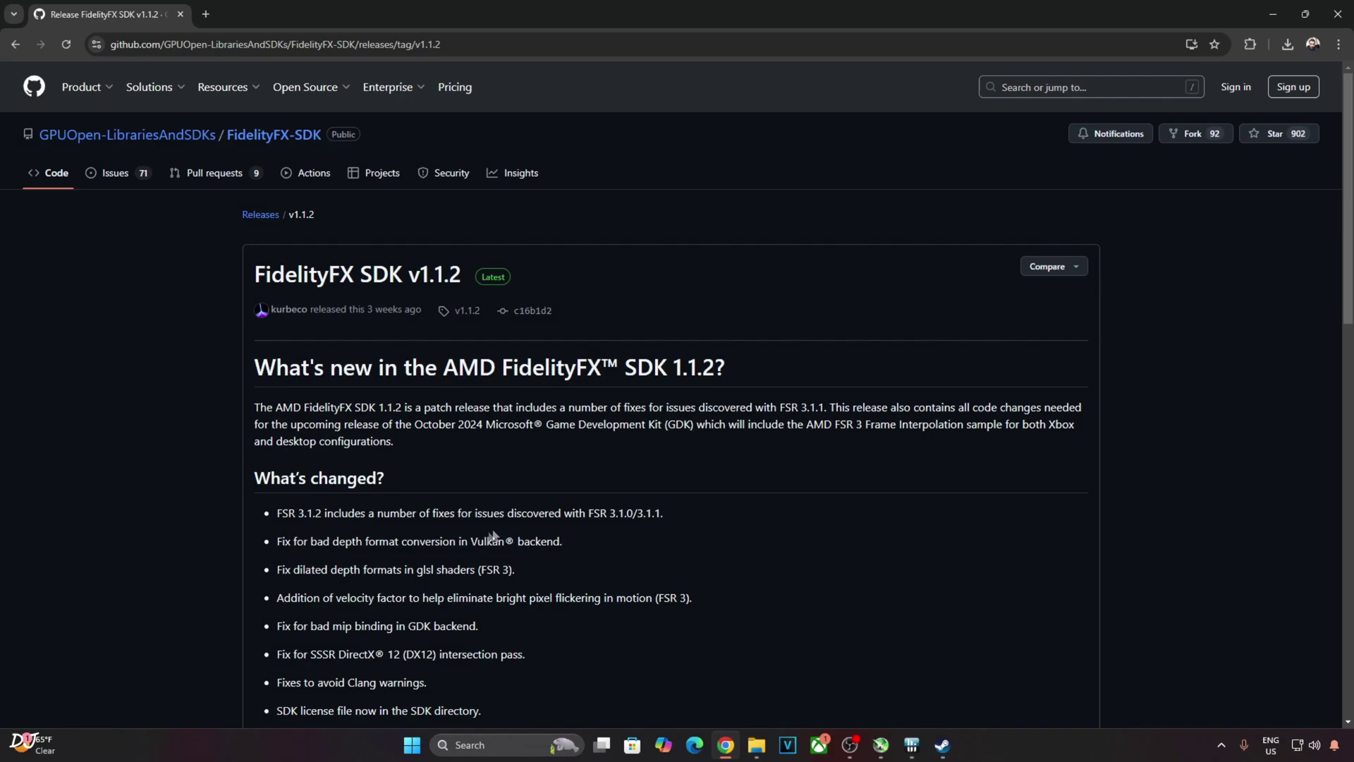
scroll(190, 472, down, 8)
scroll(264, 458, down, 4)
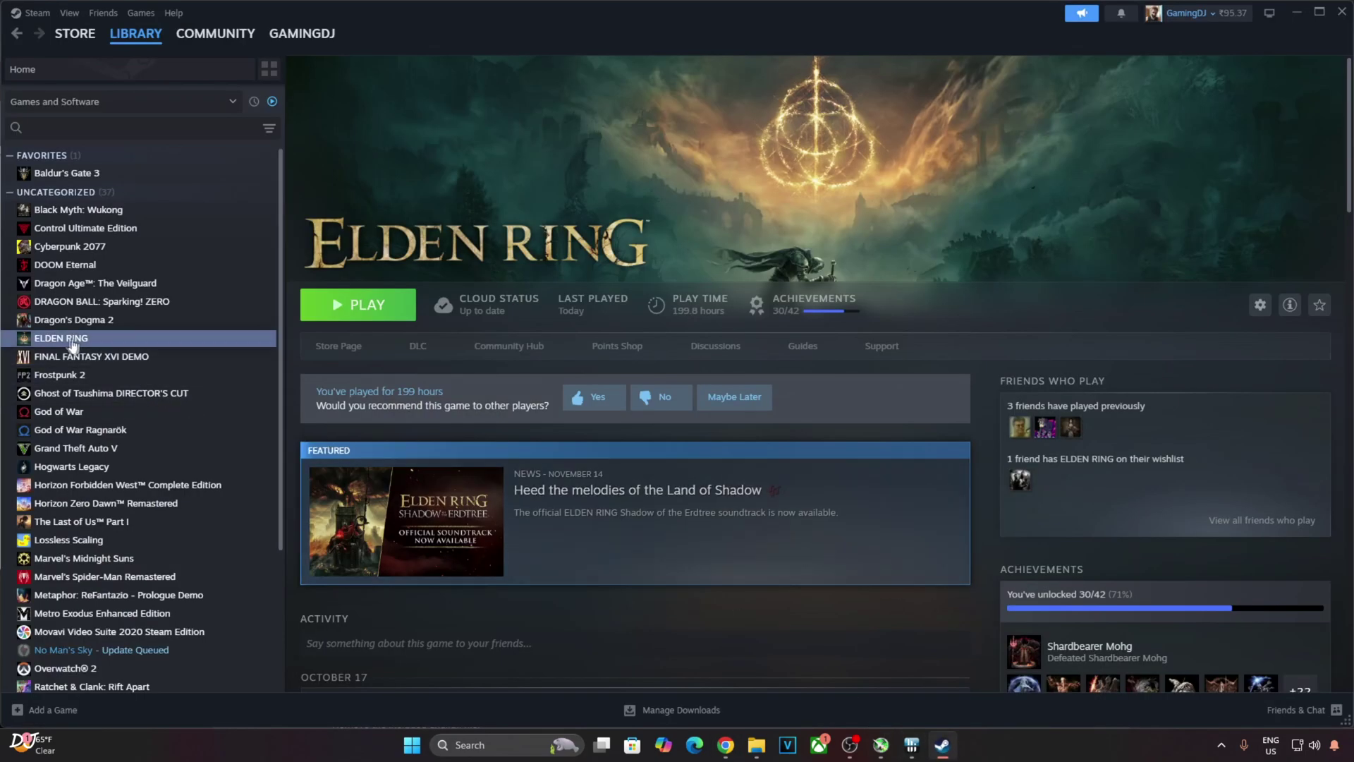
Open ELDEN RING's properties in the Steam library.
click(1257, 307)
click(1281, 399)
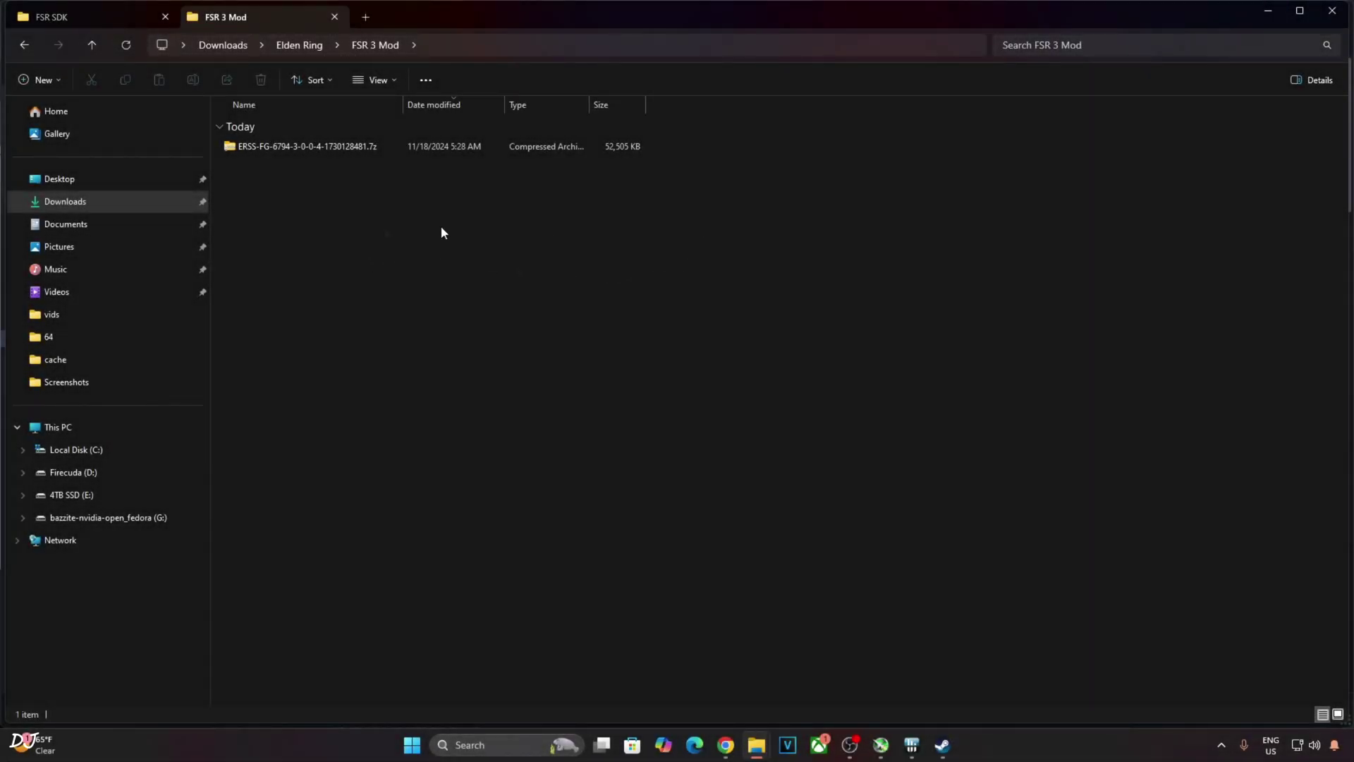
Copy the ERSS2 folder, dxgi.dll and ERSS-FG.dll from the ERSS-FG-6794-3-0-0-4-1730128481.7z archive in the FSR 3 Mod folder.
double_click(332, 146)
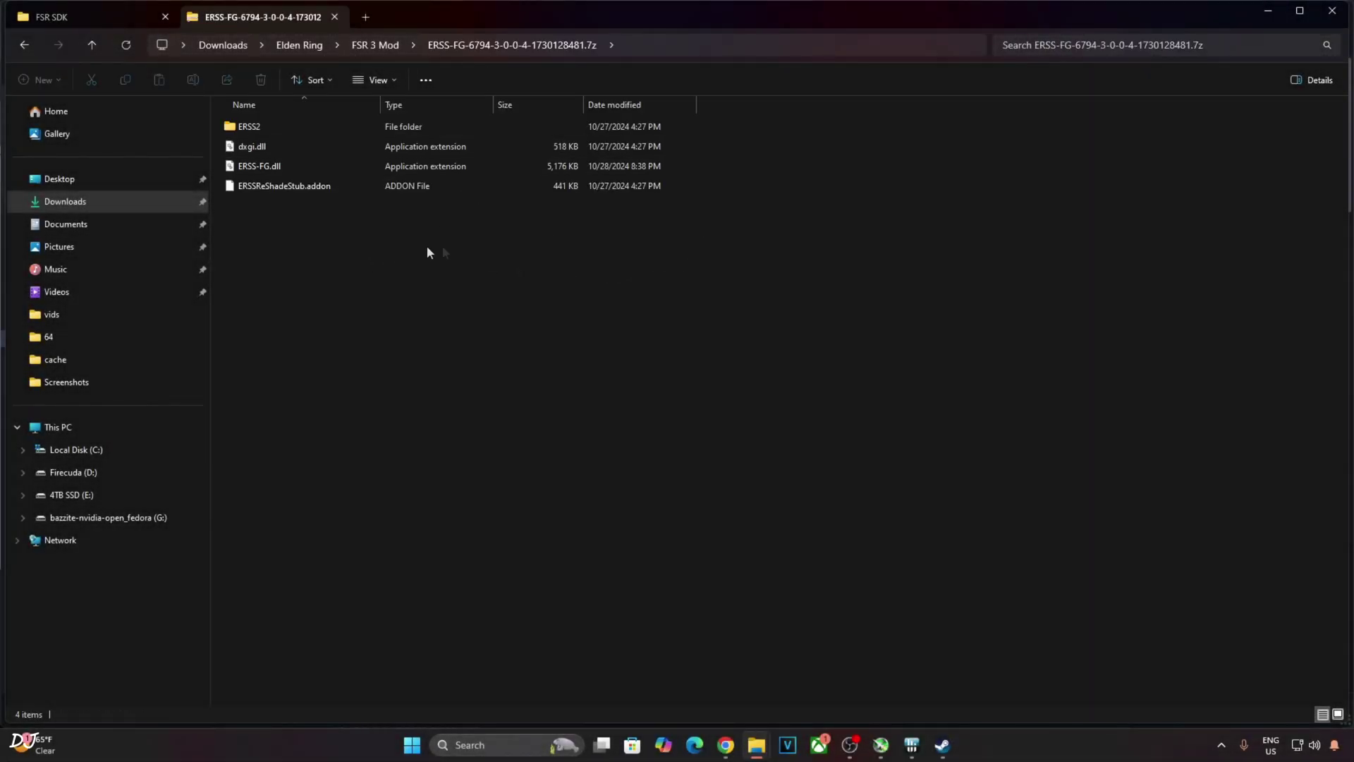
click(261, 168)
shift+click(252, 128)
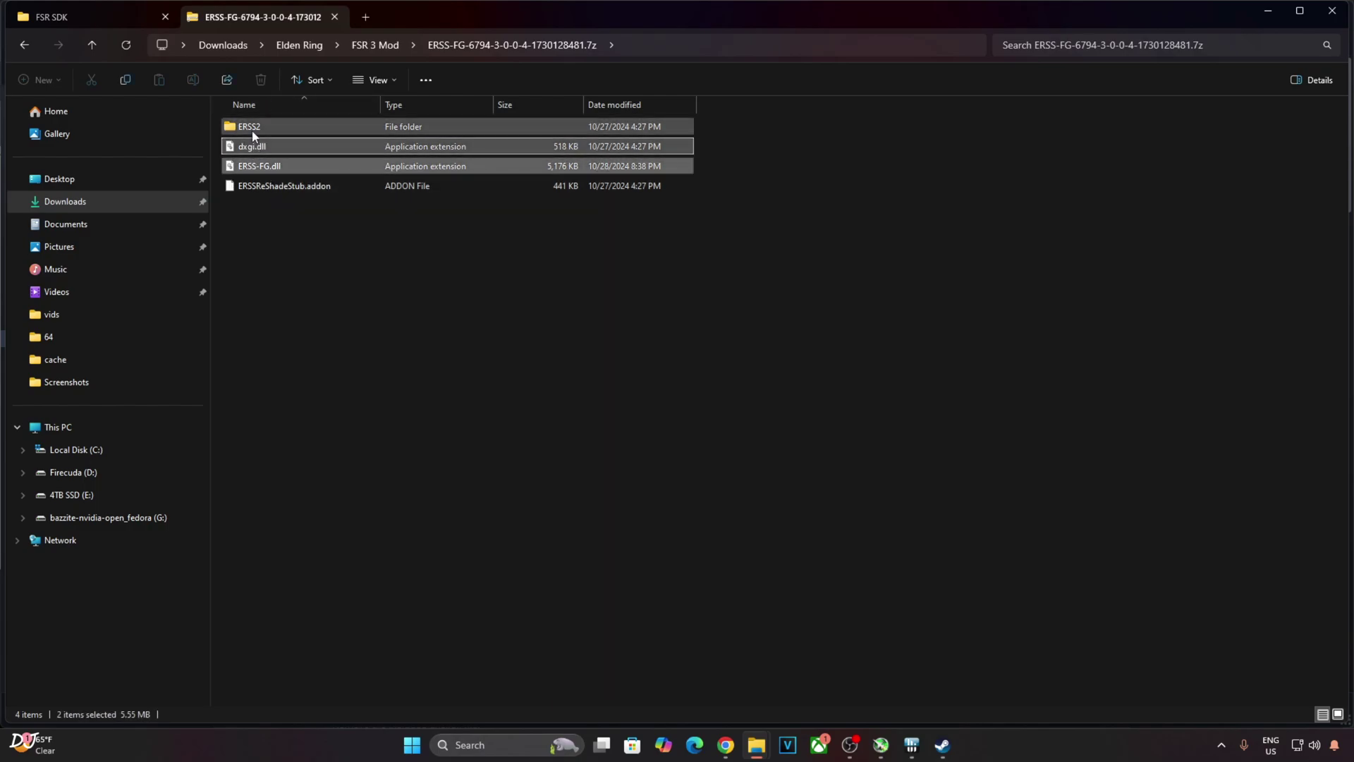
right_click(252, 169)
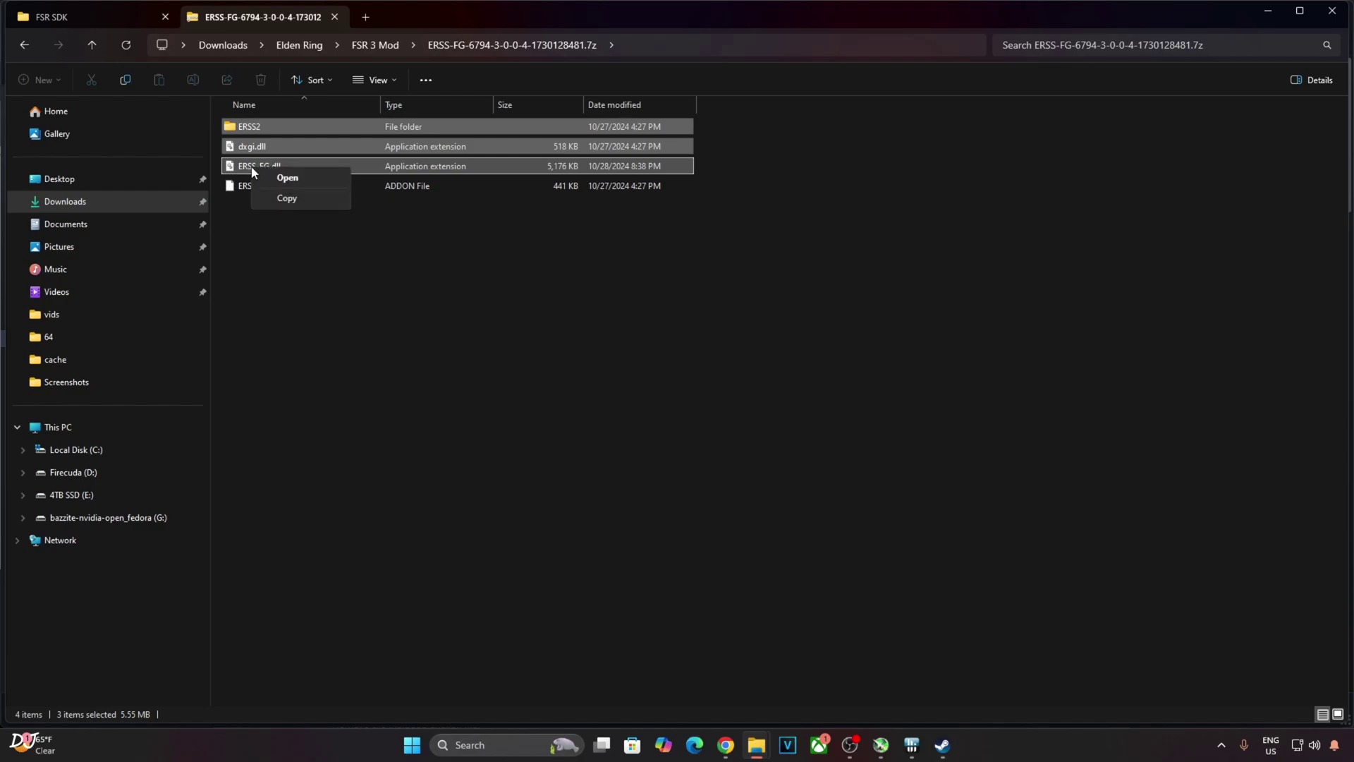
click(280, 197)
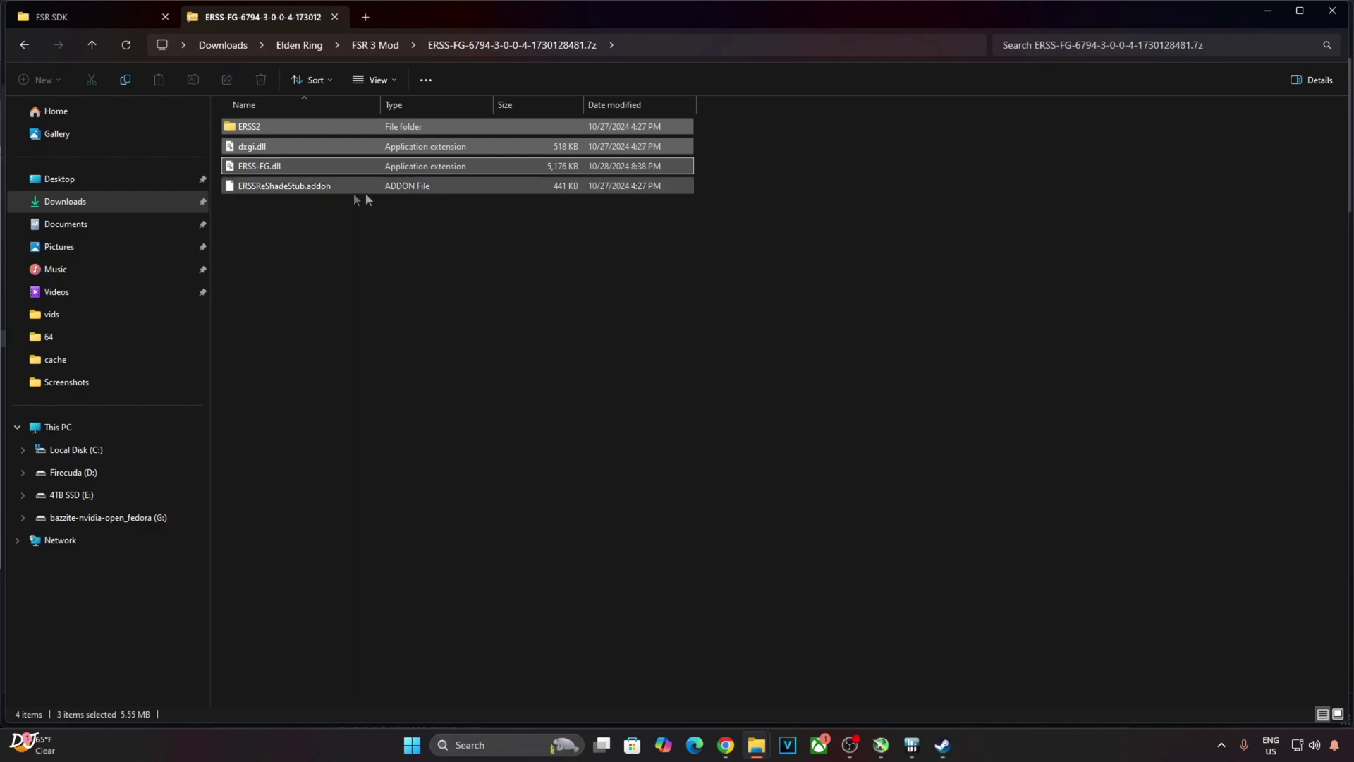
Switch to Steam, browse ELDEN RING's local files and enter the Game folder.
mouse_move(942, 744)
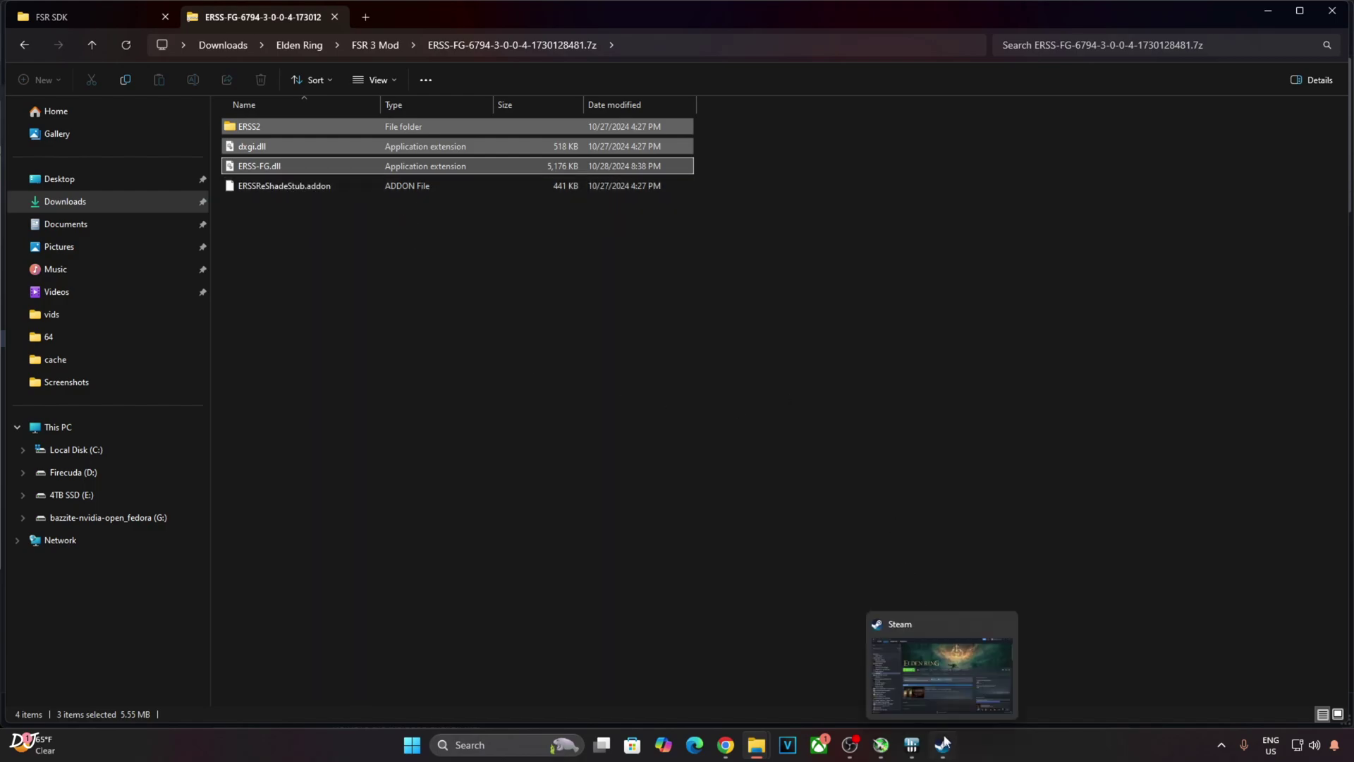
click(917, 670)
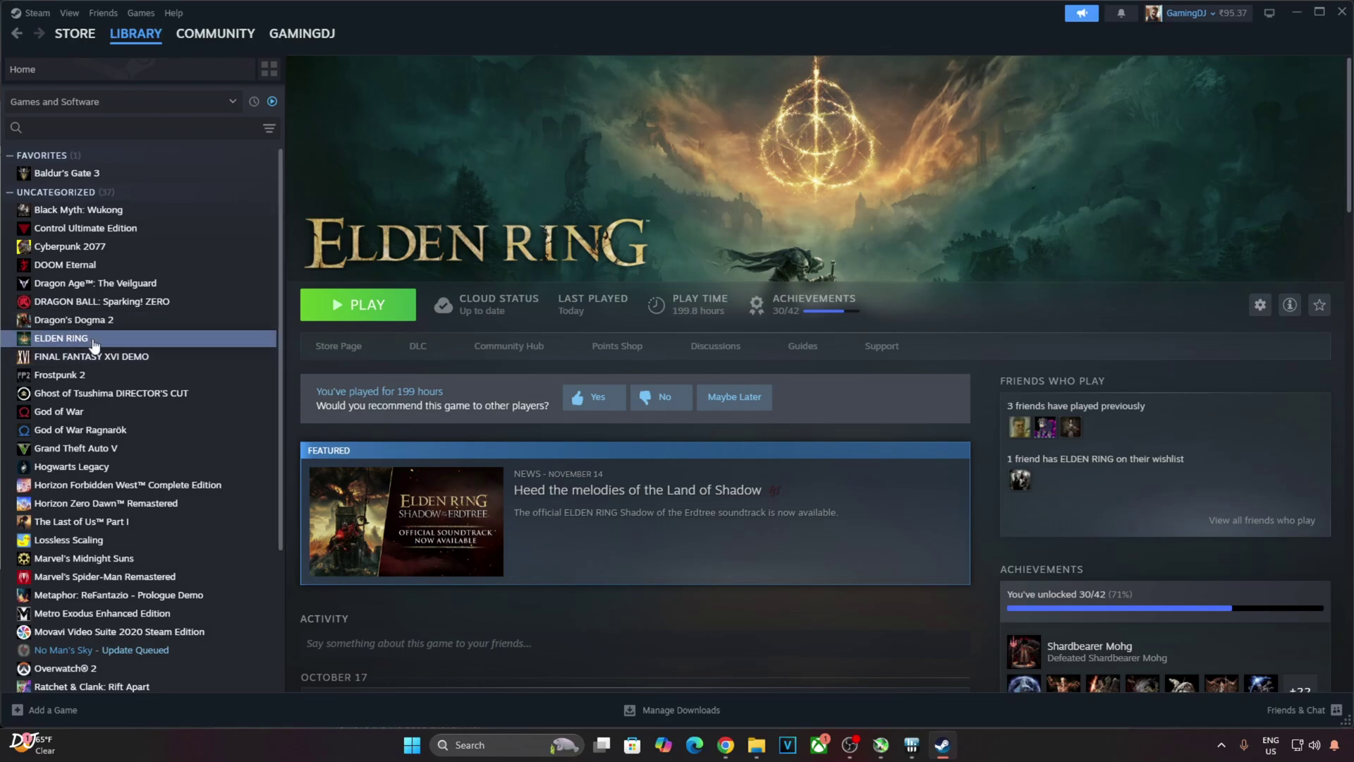
right_click(134, 339)
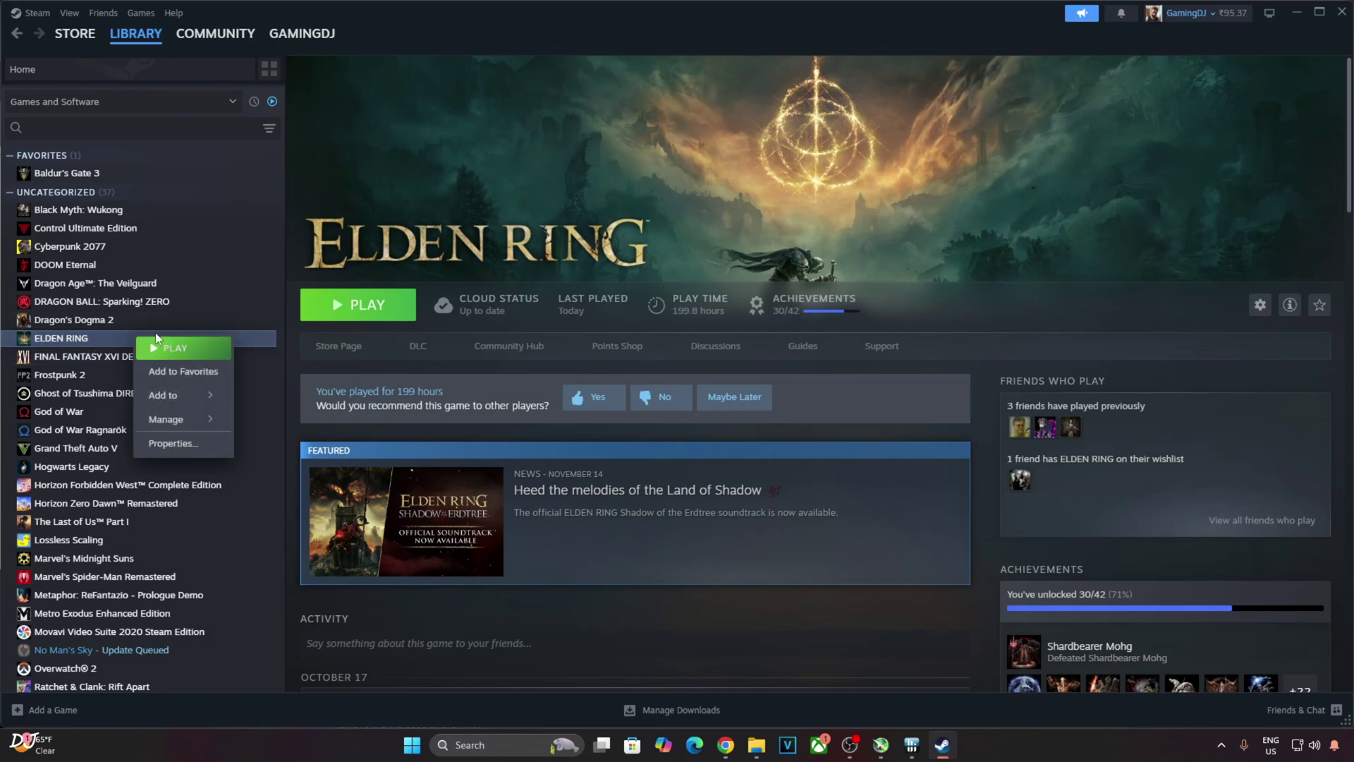
mouse_move(176, 419)
click(275, 445)
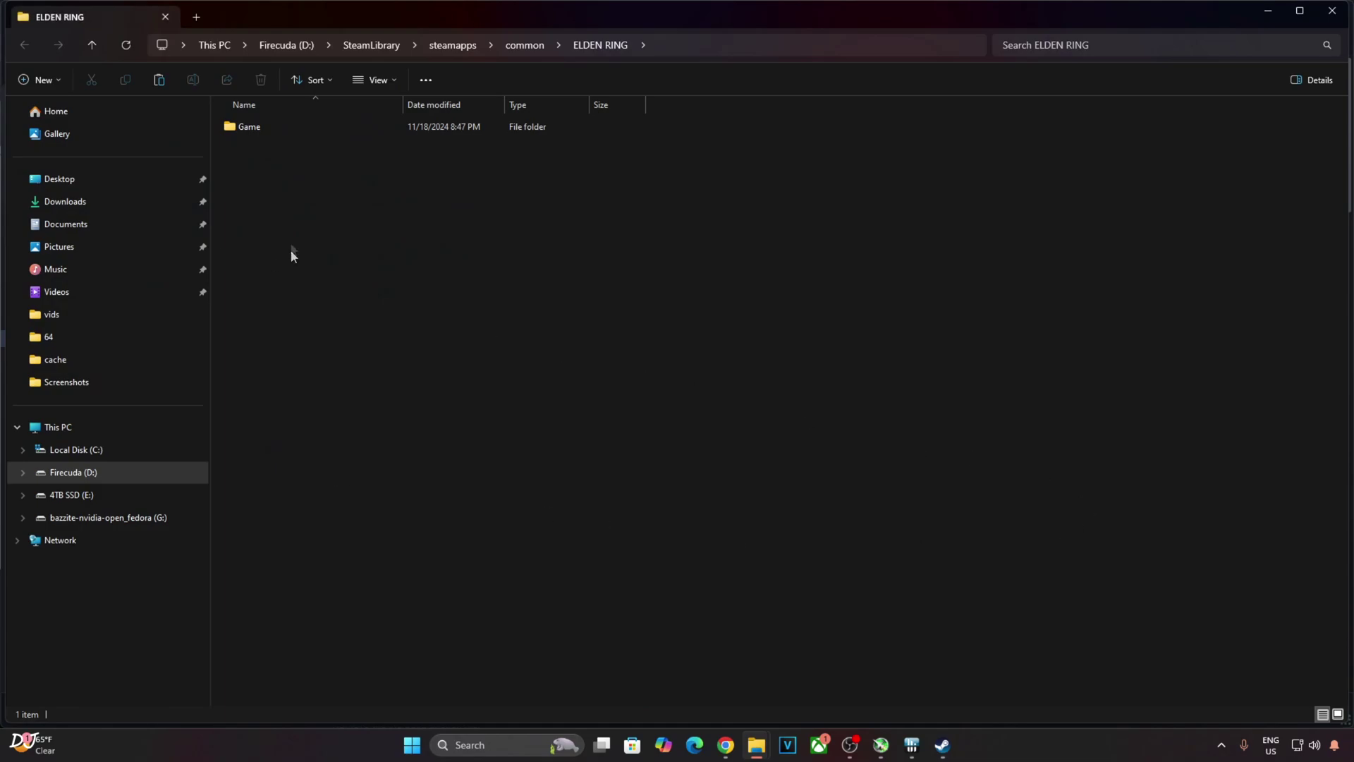
double_click(263, 126)
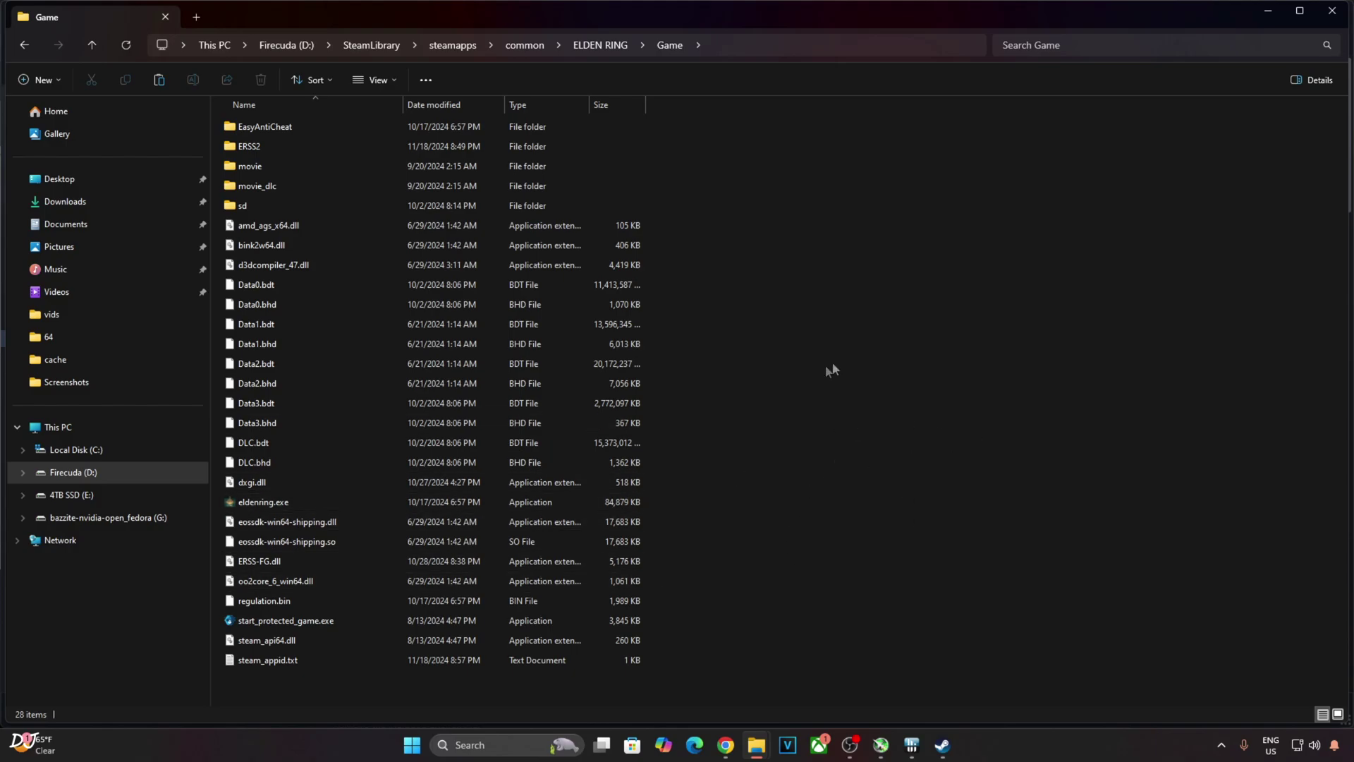
Paste the copied mod files into the Game folder, replacing the existing files with the same names.
right_click(886, 365)
click(903, 377)
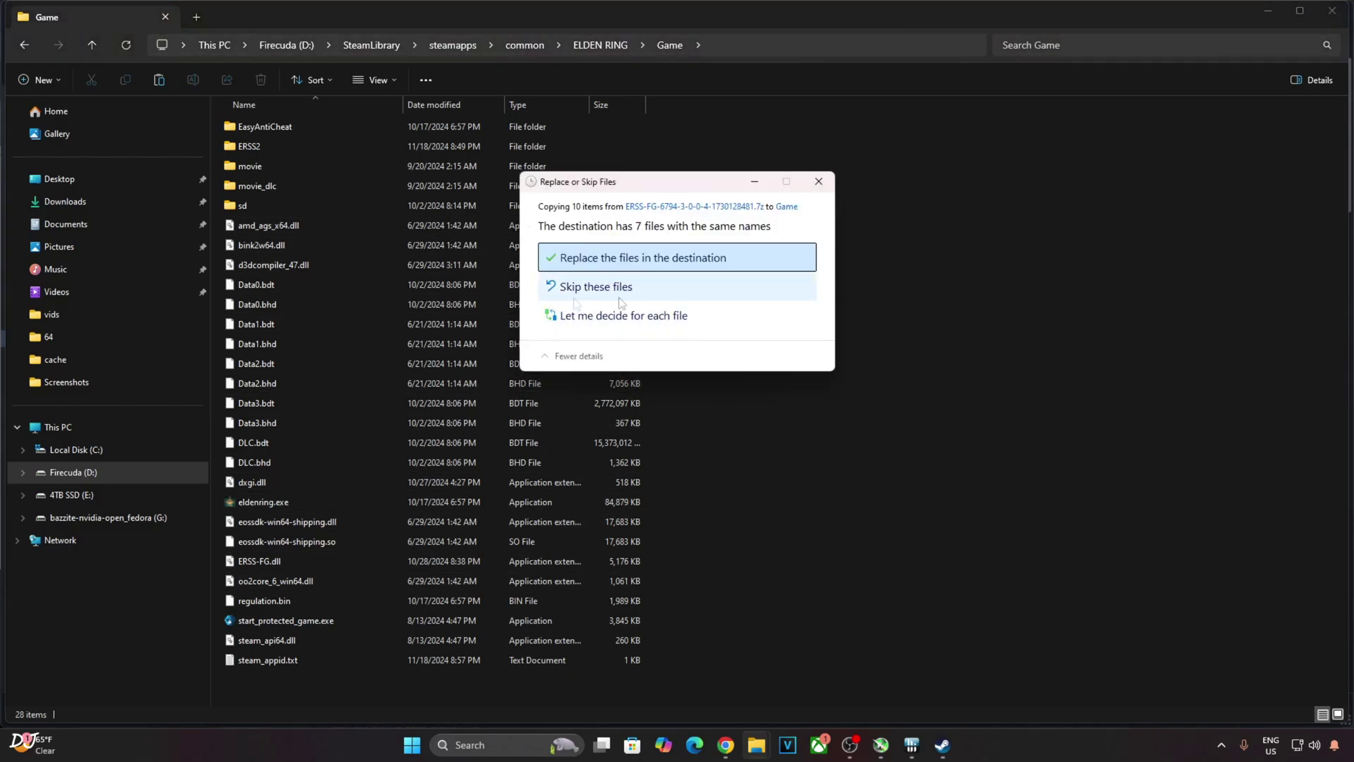
click(702, 260)
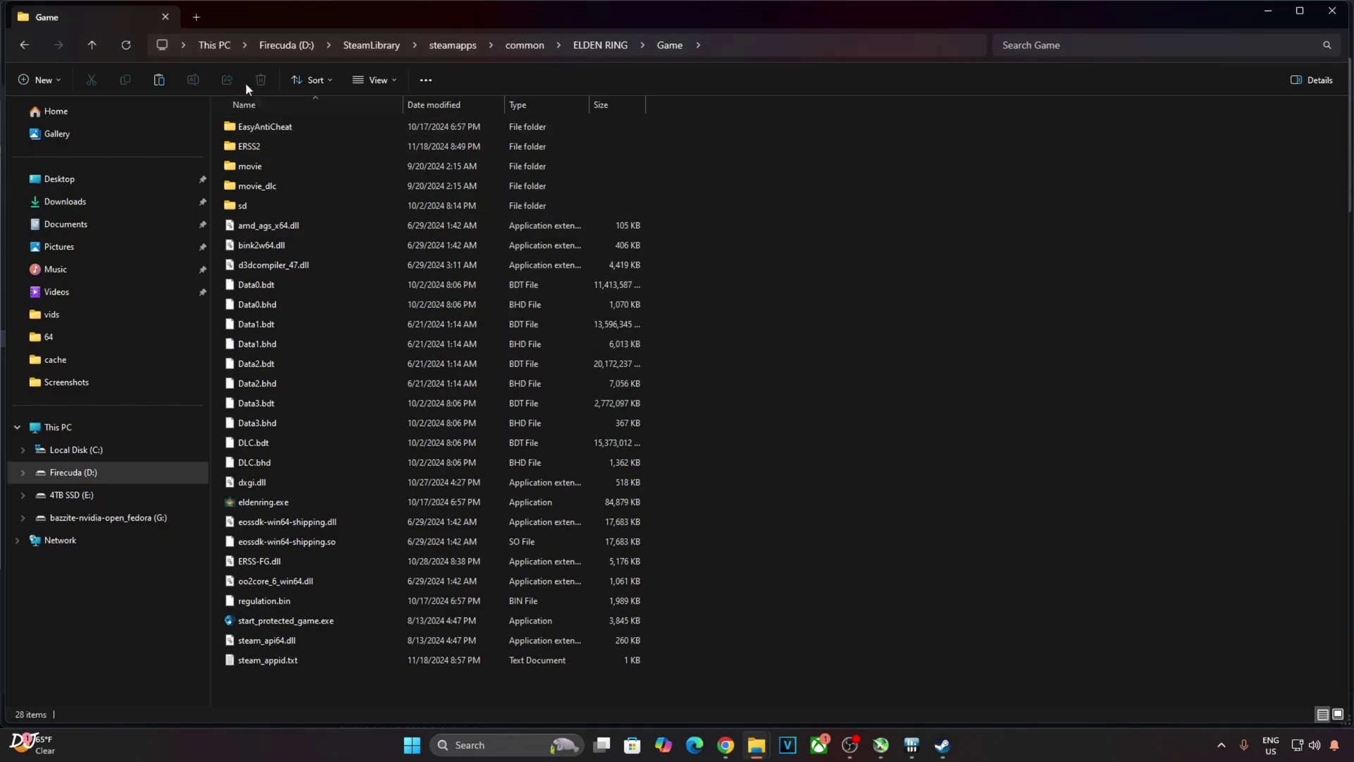
Copy nvngx_dlss.dll from nvngx_dlss_3.8.10.zip in the downloaded DLSS folder, using a separate Explorer tab.
click(197, 17)
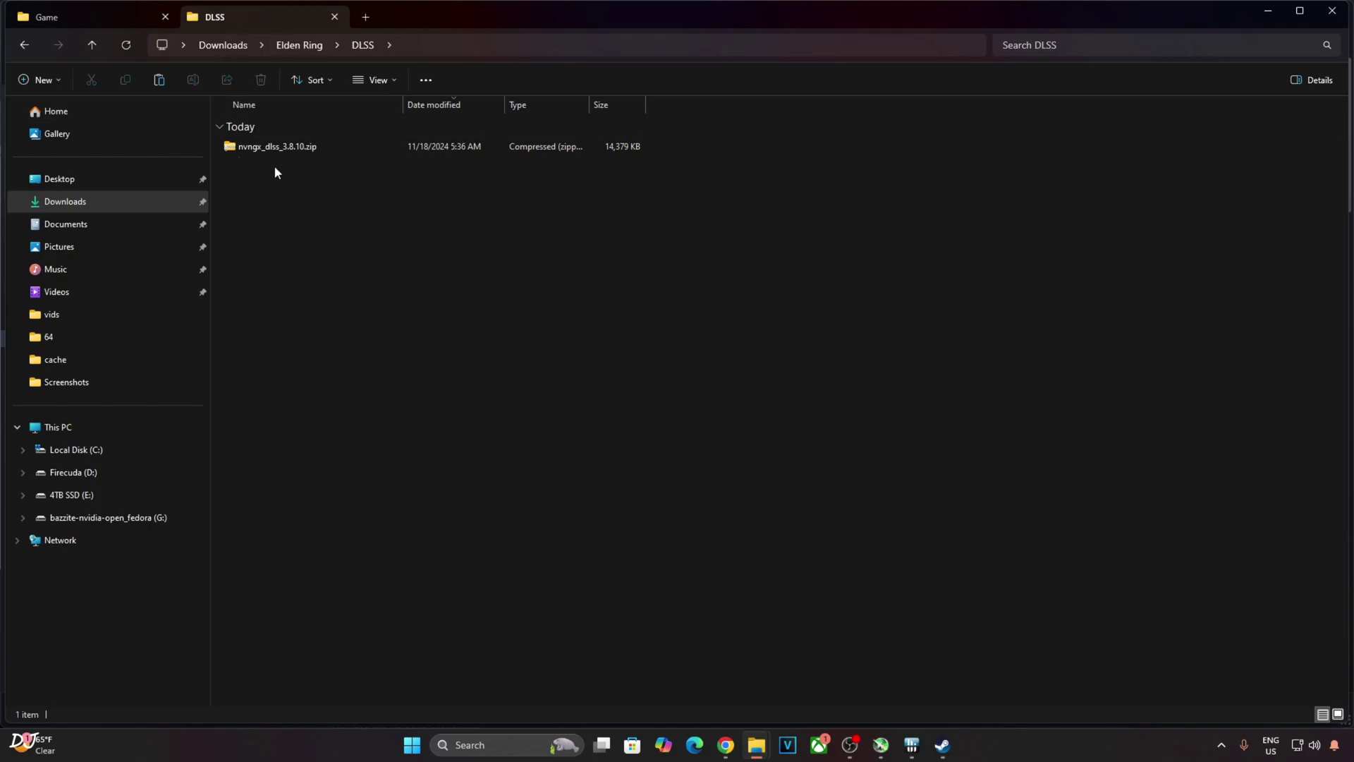
double_click(273, 146)
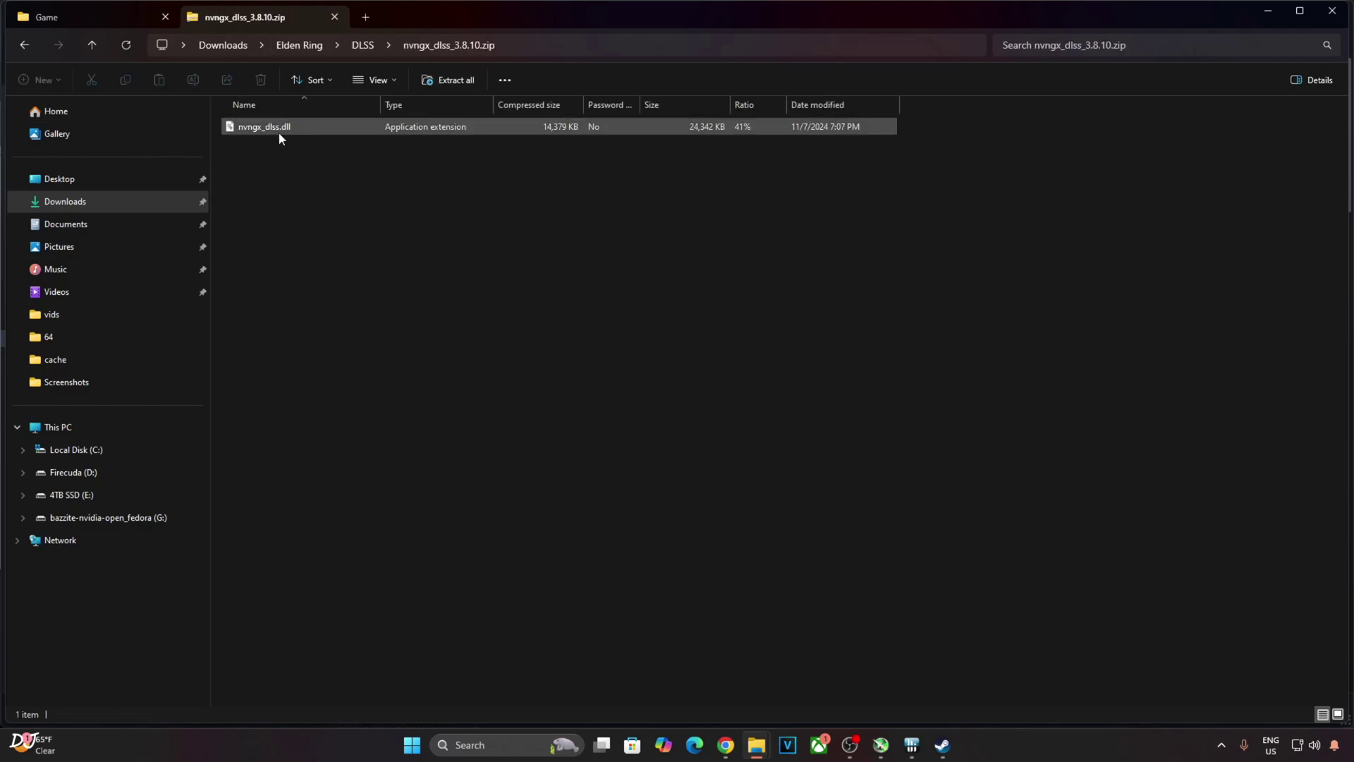
right_click(275, 128)
click(331, 173)
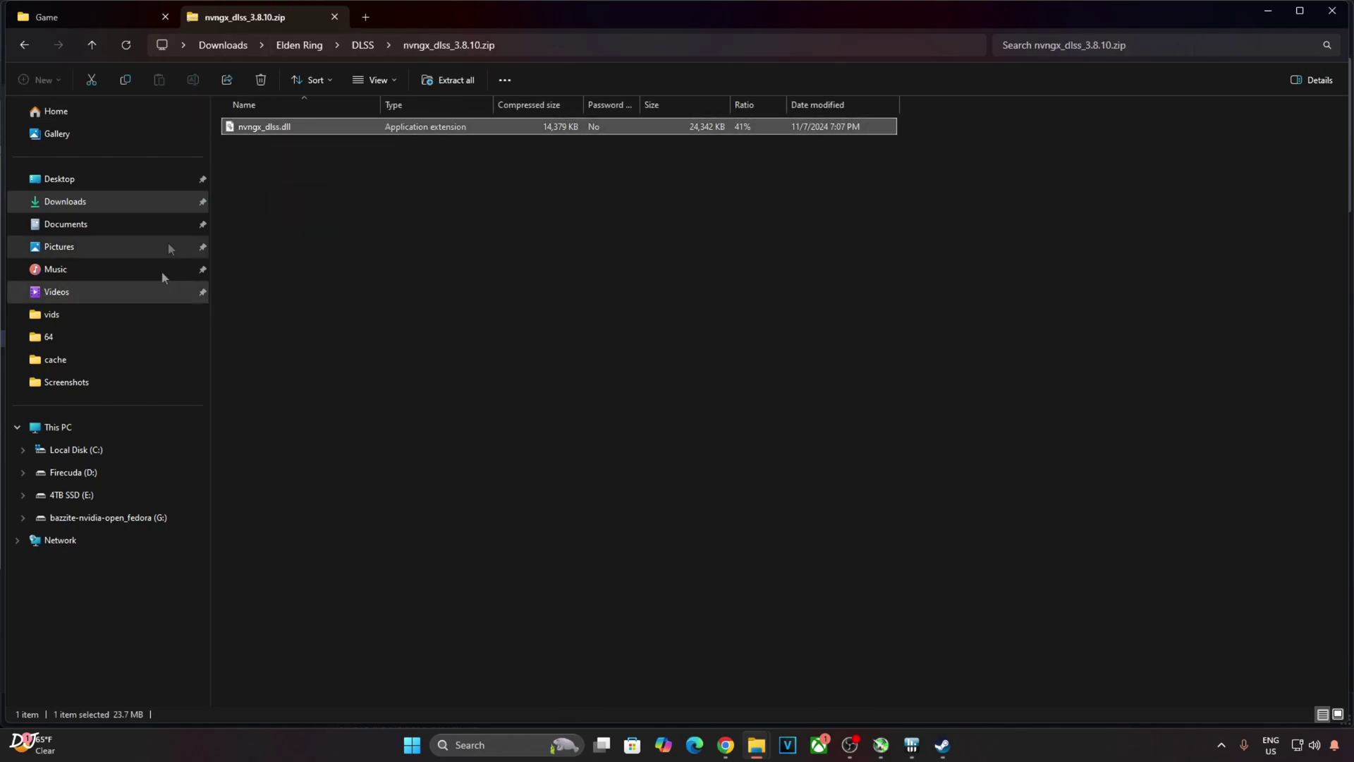
Paste nvngx_dlss.dll into the game's ERSS2\bin folder, replacing the existing file and keeping its name.
click(133, 16)
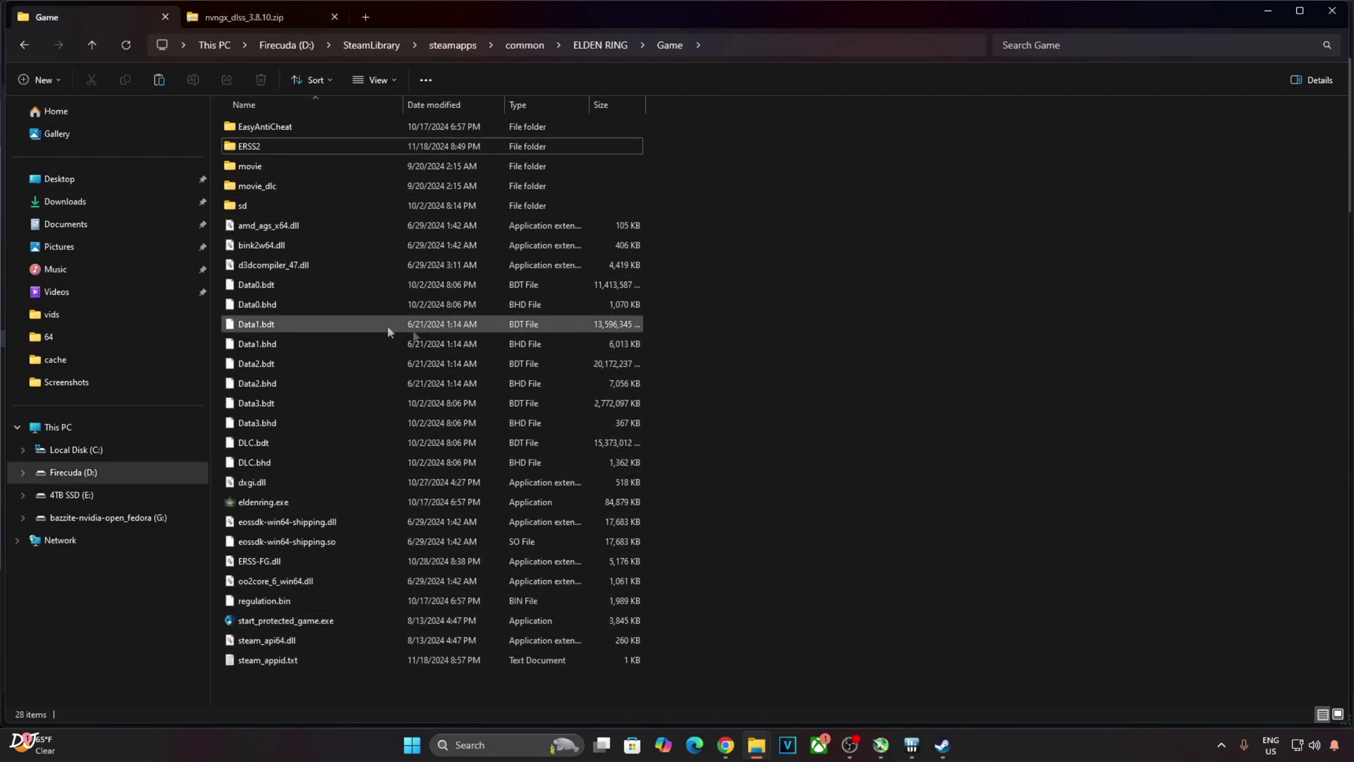
double_click(272, 144)
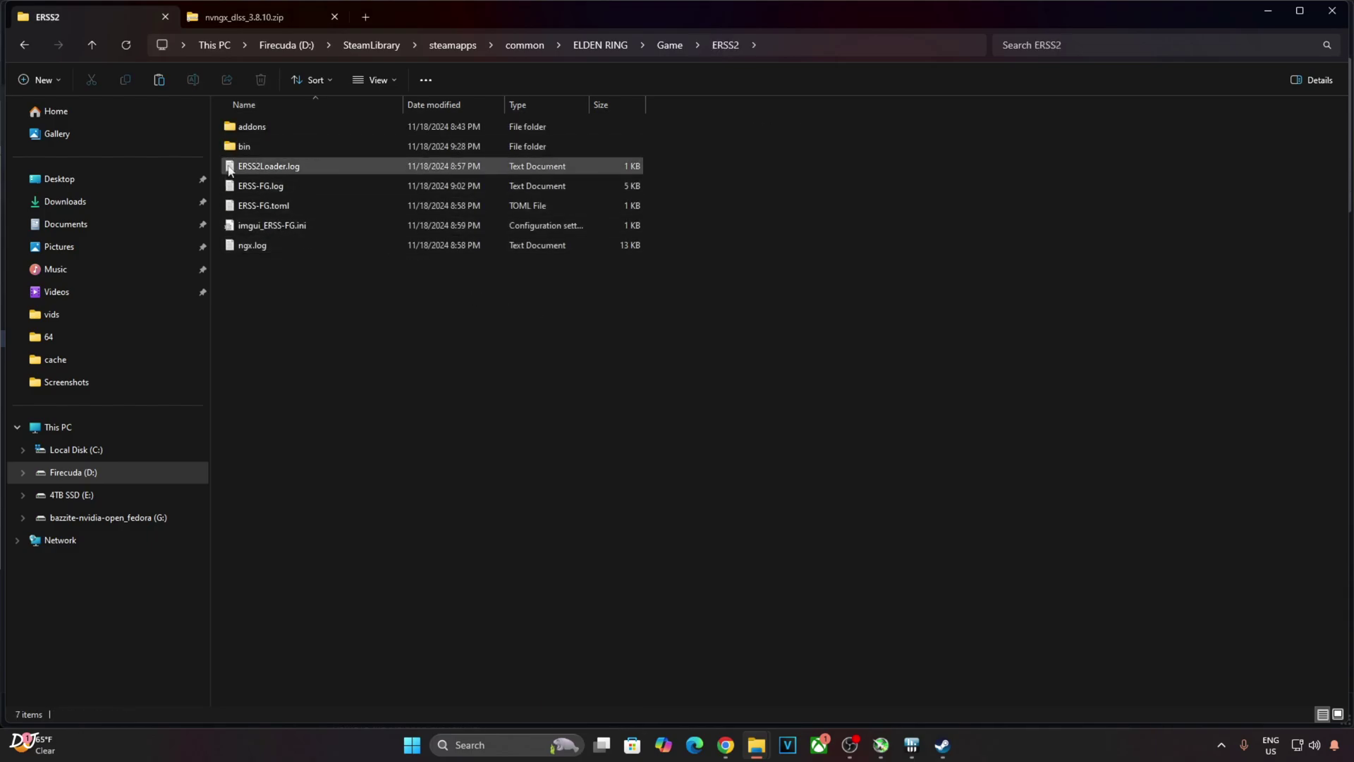
double_click(255, 146)
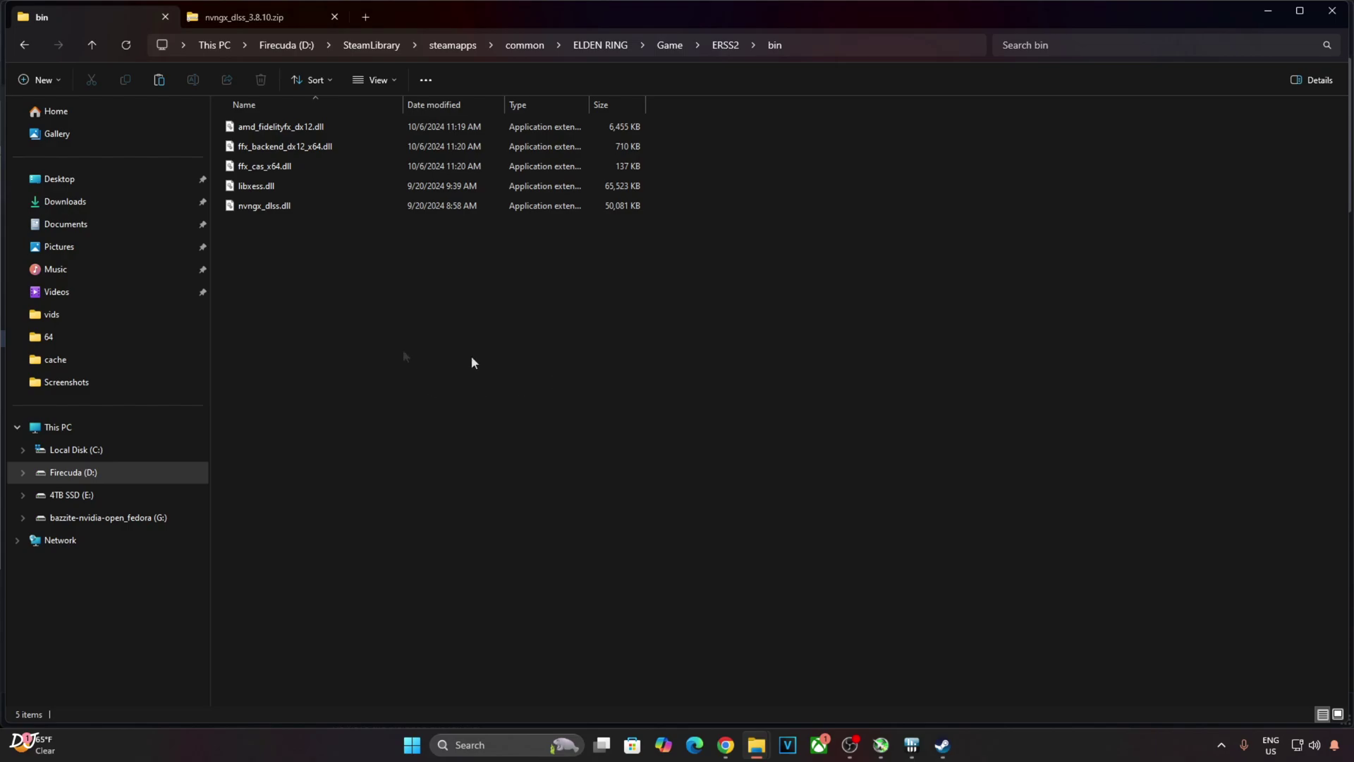
right_click(402, 312)
key(Escape)
key(ctrl+v)
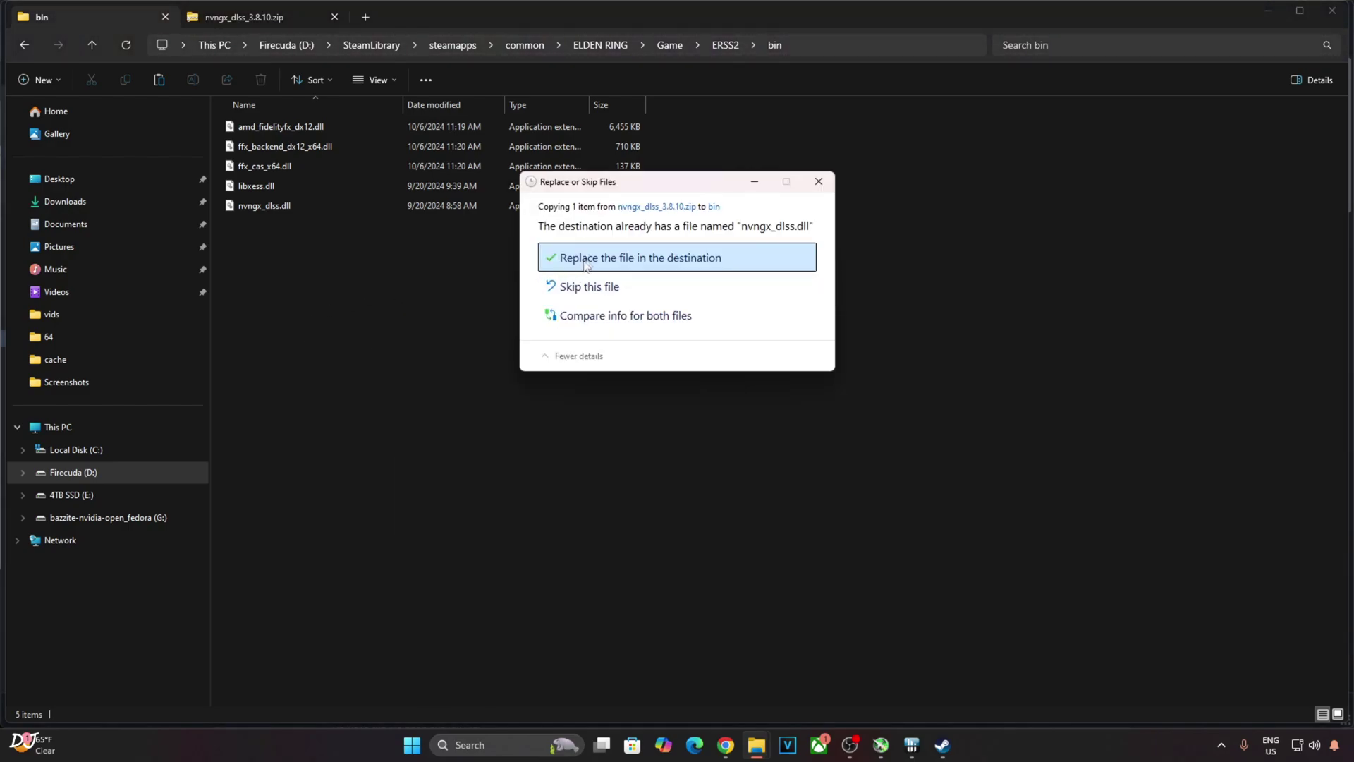
click(593, 260)
key(F2)
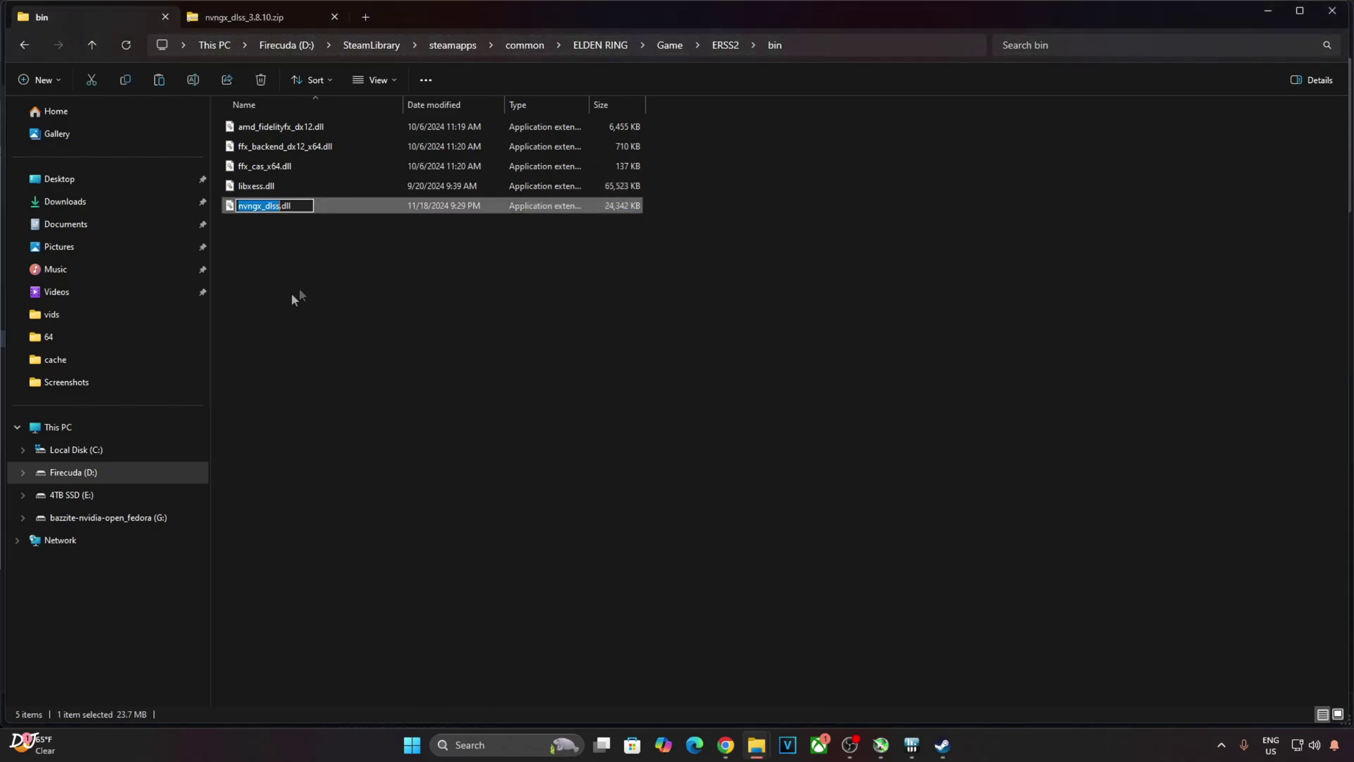
click(326, 269)
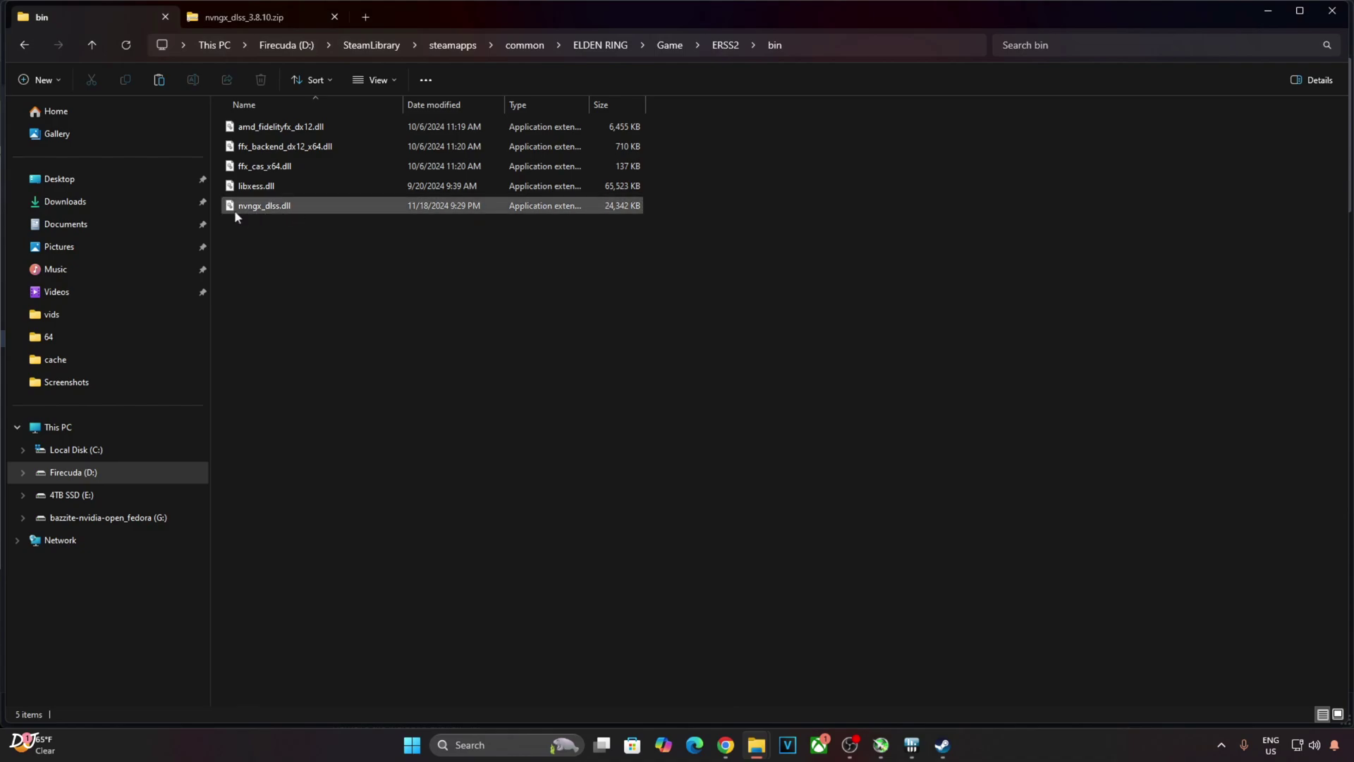
Check the file version in the property details of nvngx_dlss.dll in the ERSS2\bin folder.
click(272, 209)
right_click(273, 208)
click(325, 368)
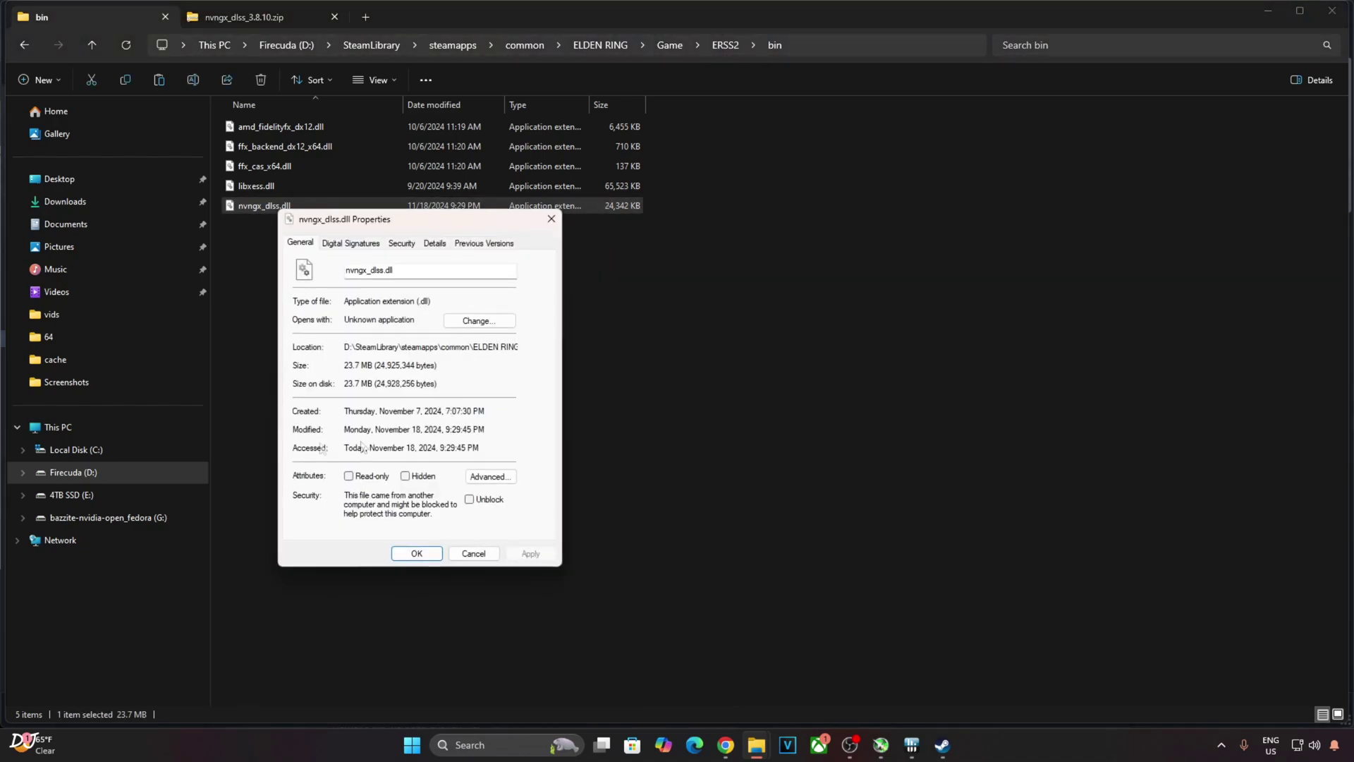
click(434, 243)
click(365, 359)
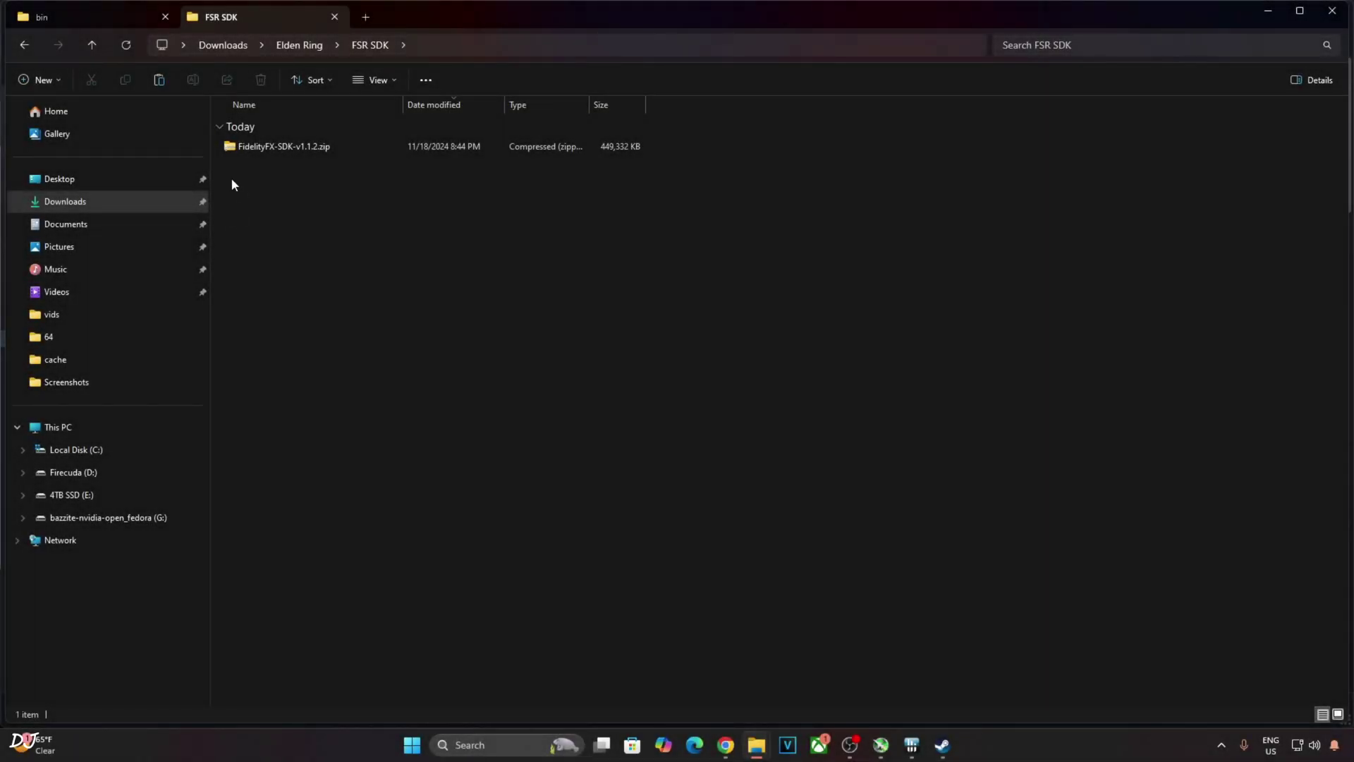
Copy amd_fidelityfx_dx12.dll from the bin folder inside FidelityFX-SDK-v1.1.2.zip.
double_click(310, 150)
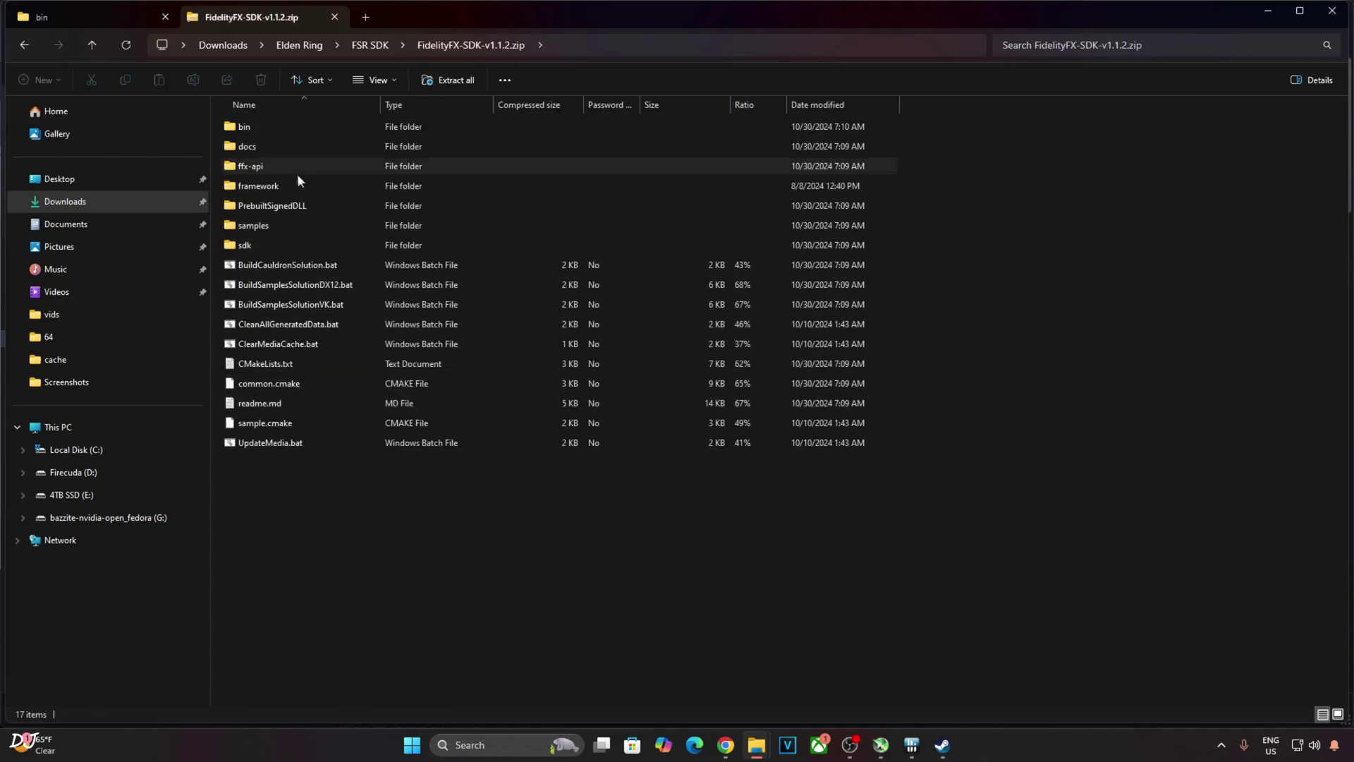
double_click(244, 131)
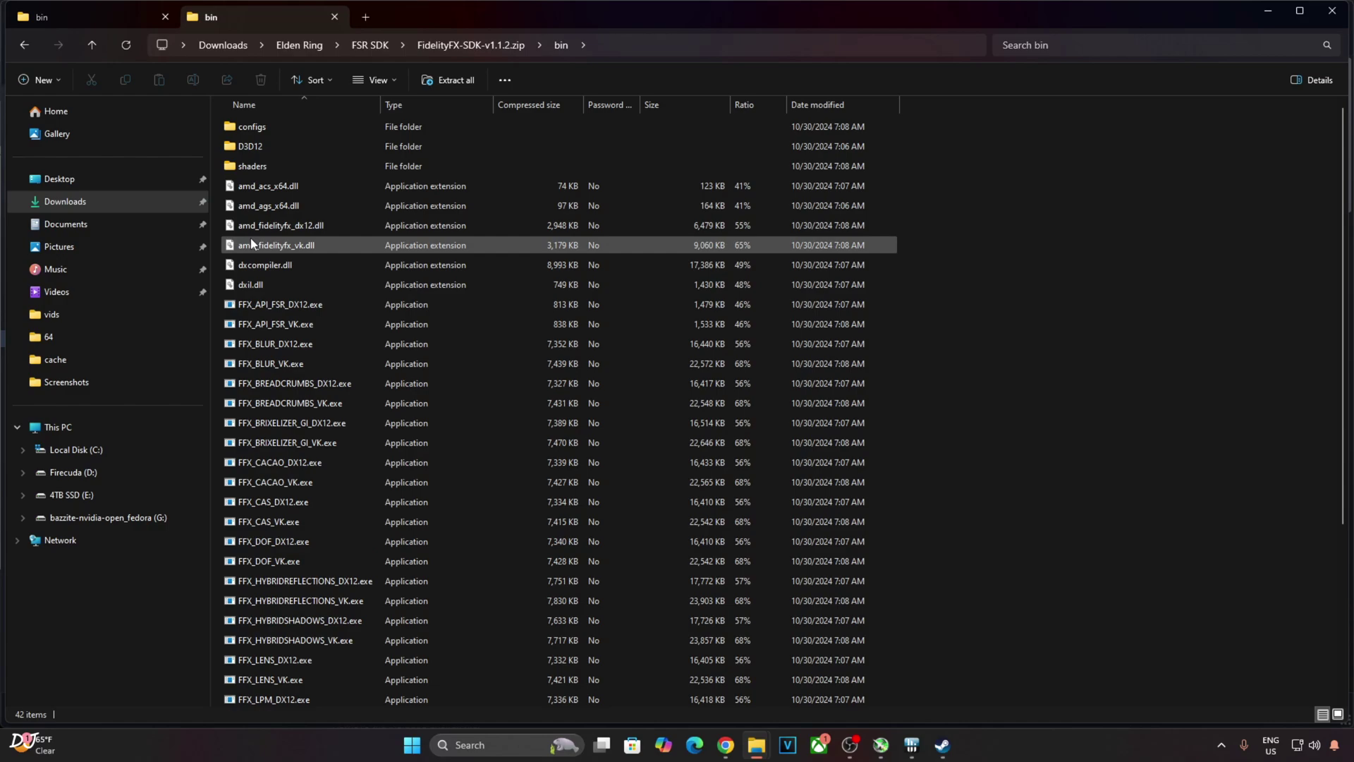
click(301, 230)
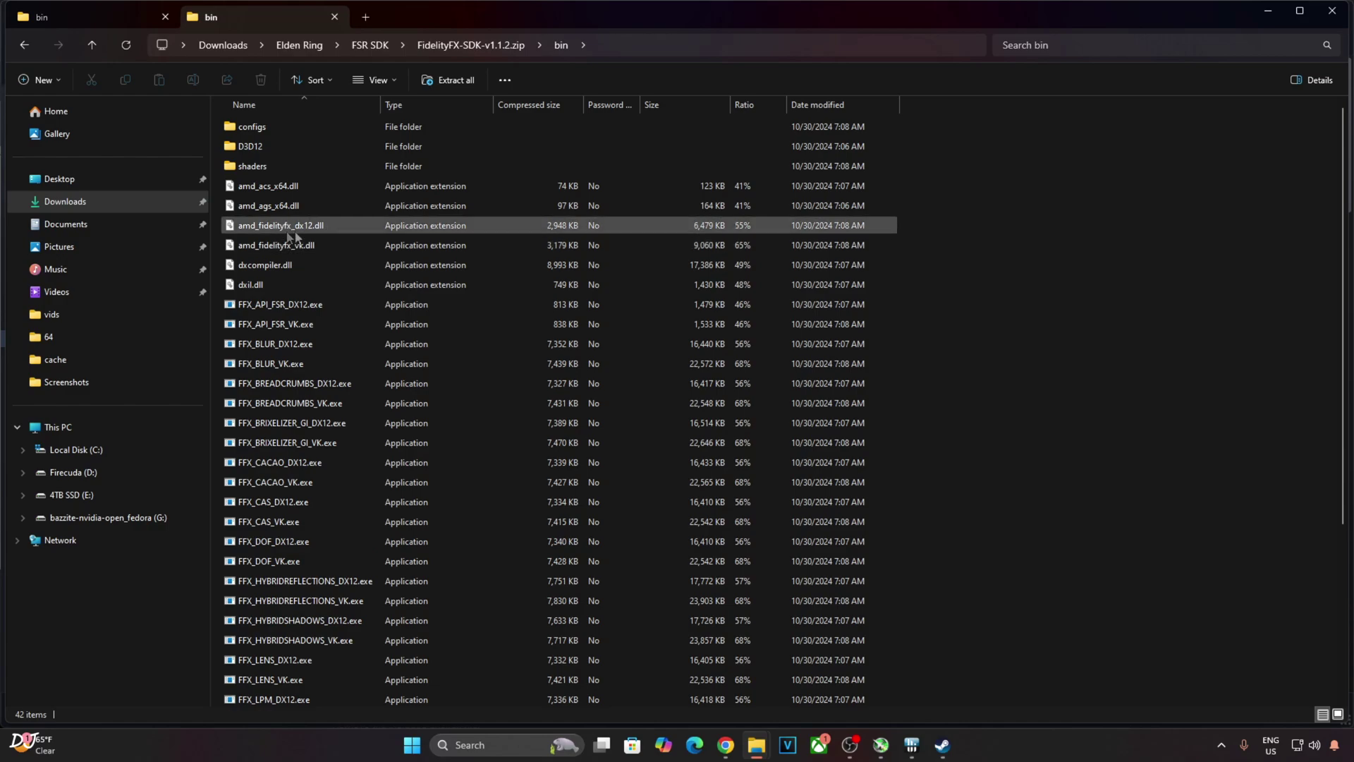
right_click(304, 228)
click(338, 273)
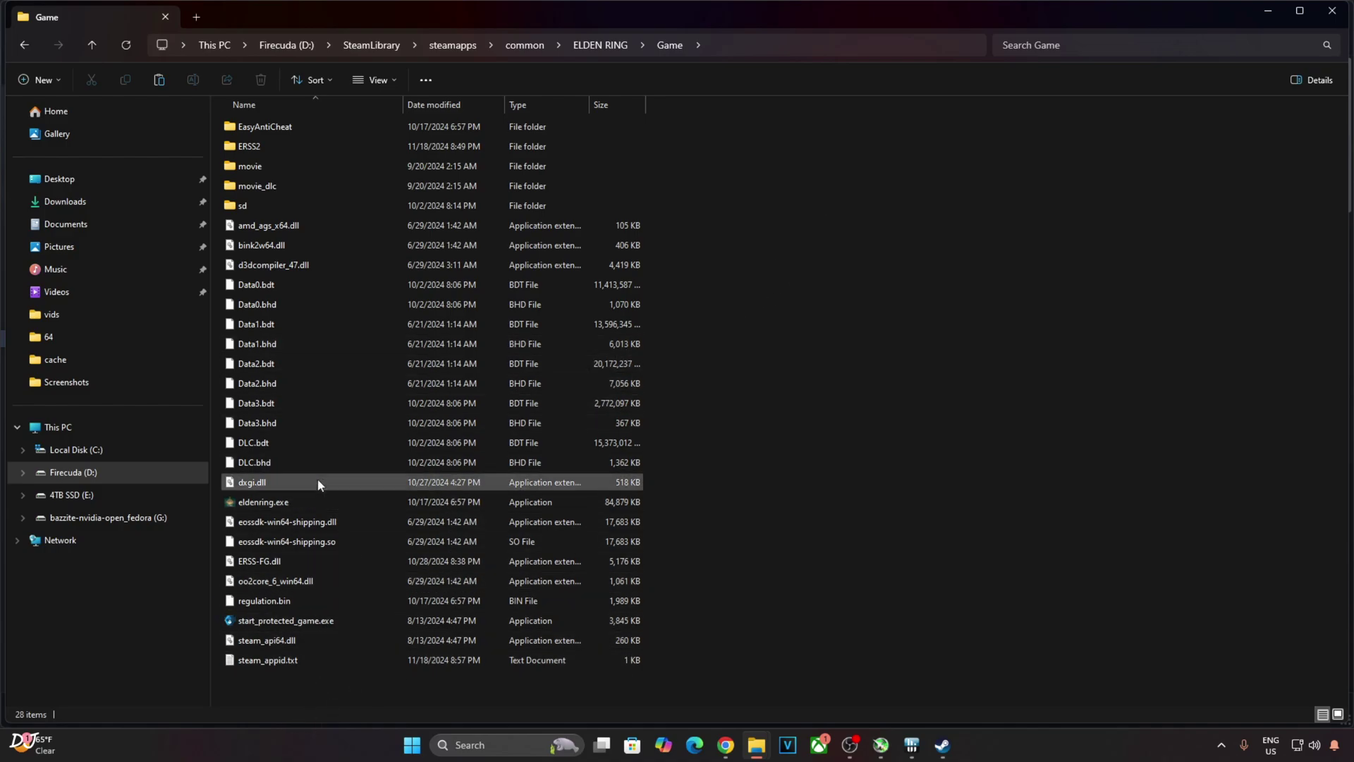
Paste amd_fidelityfx_dx12.dll into the game's ERSS2\bin folder, replacing the existing file and keeping its name.
double_click(260, 143)
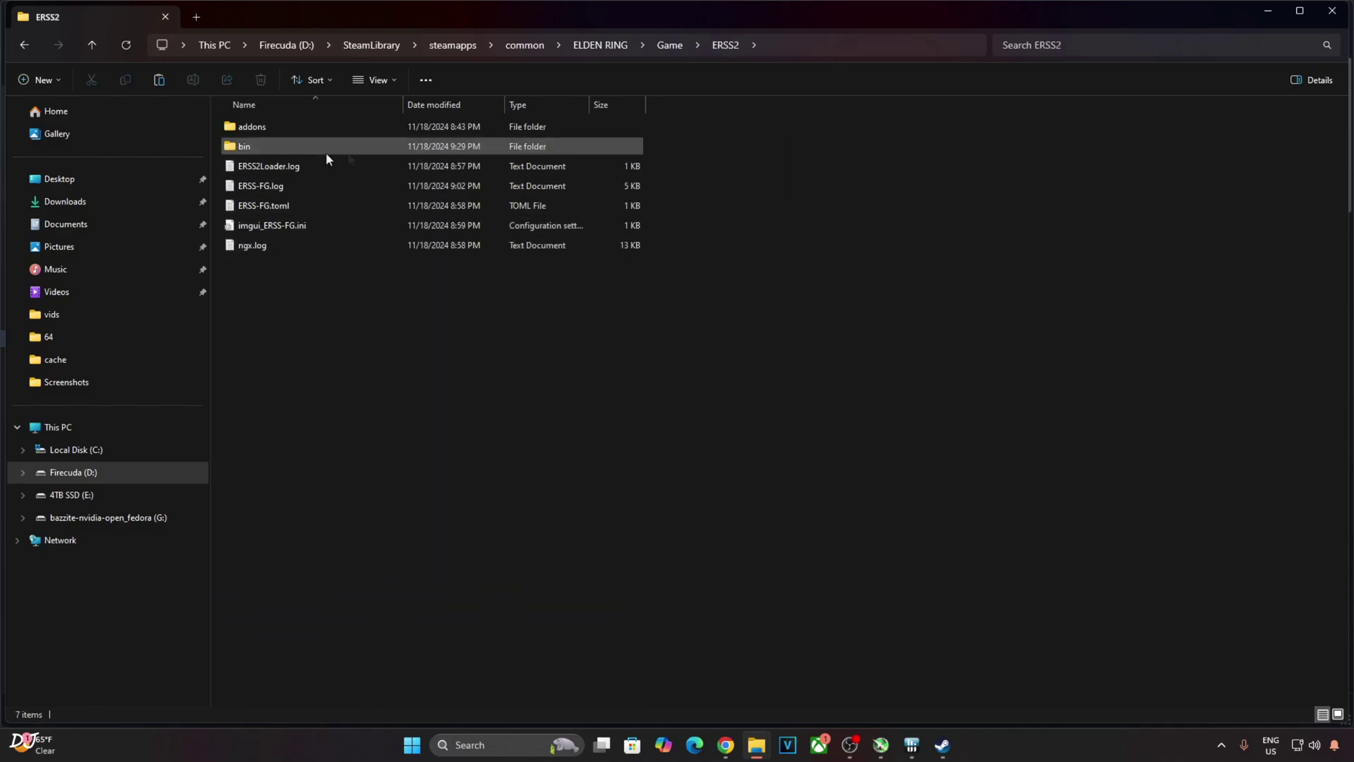
double_click(249, 144)
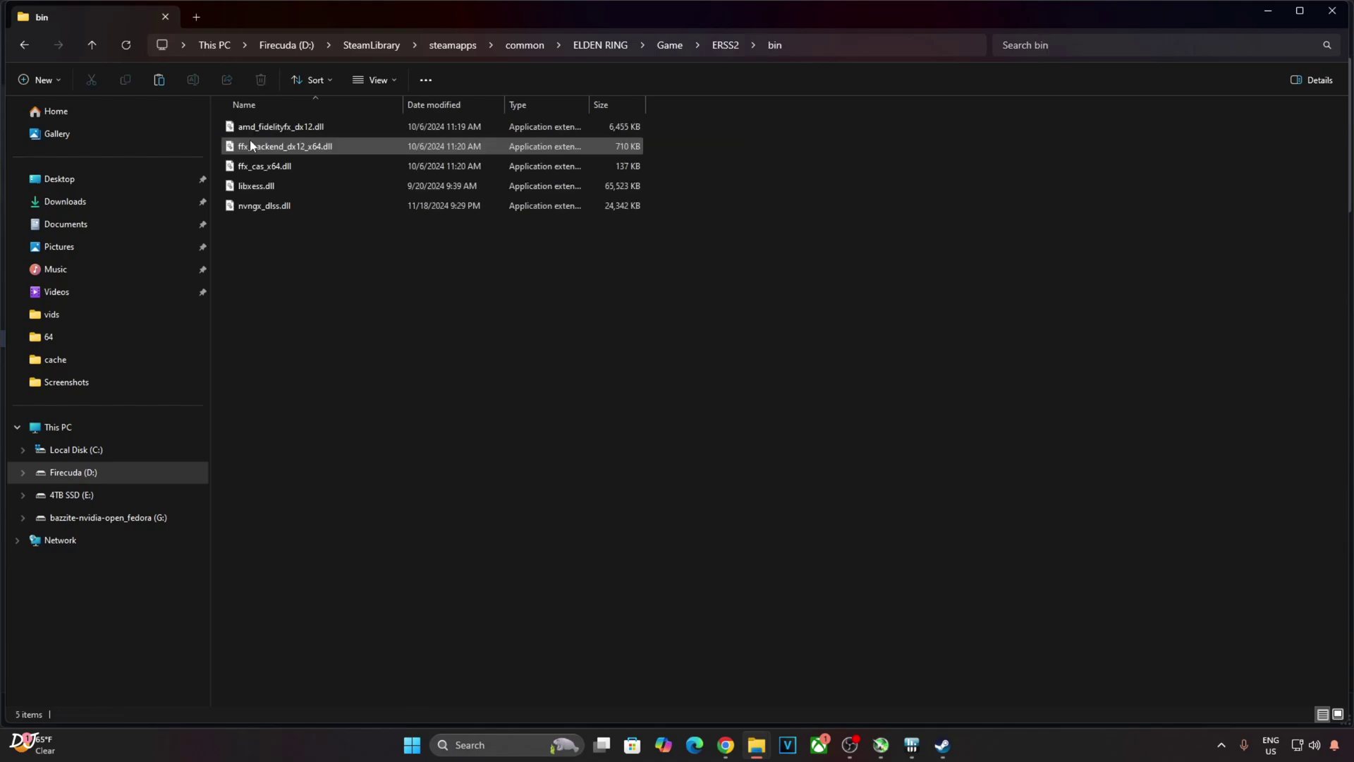
right_click(329, 240)
click(345, 254)
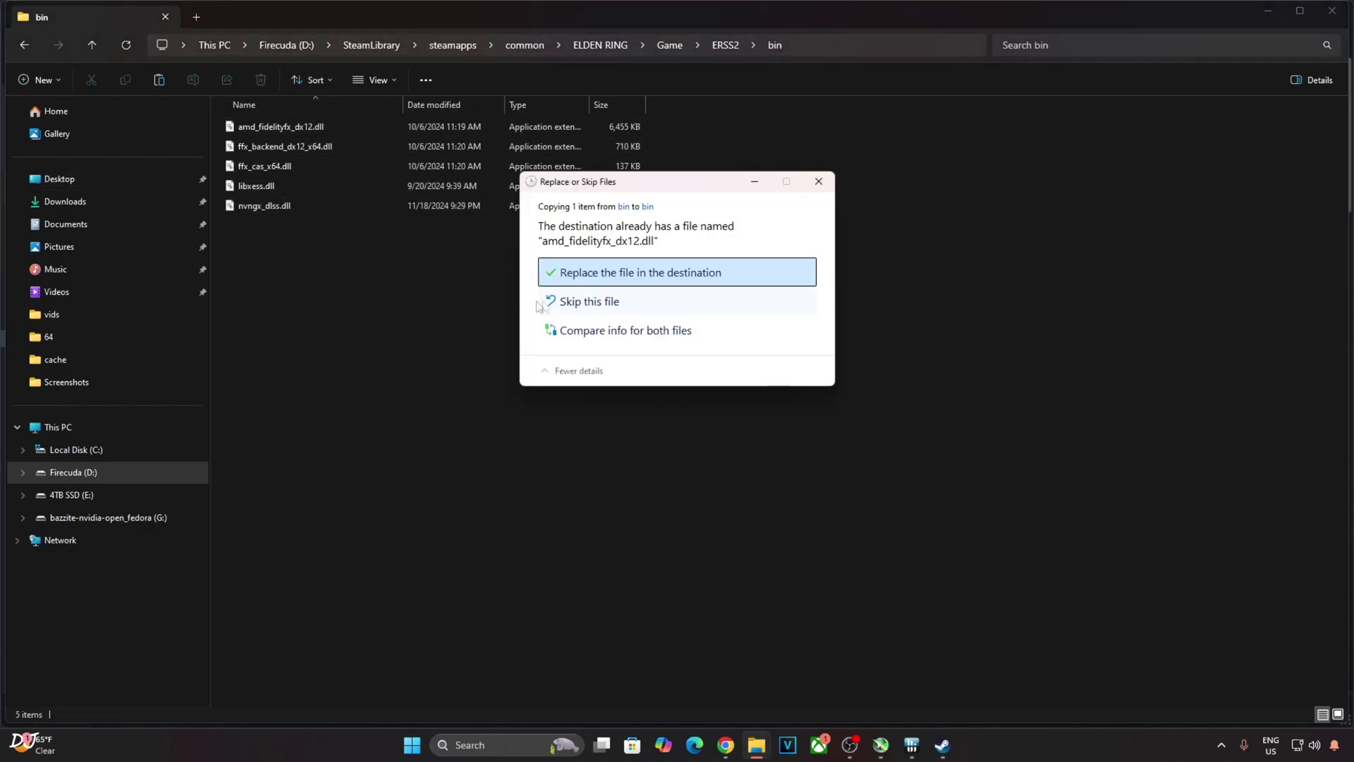
click(593, 274)
key(F2)
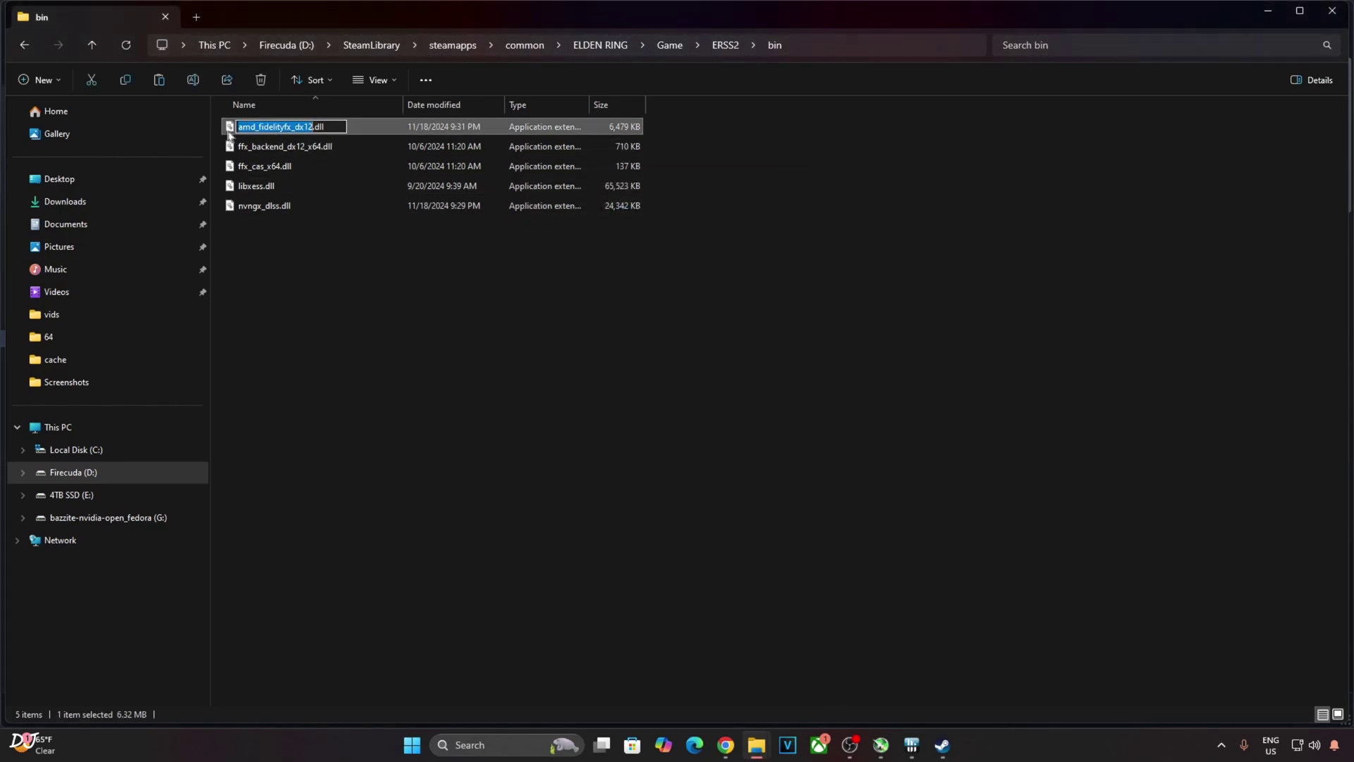
click(334, 269)
Check the file version in the property details of amd_fidelityfx_dx12.dll in the ERSS2\bin folder.
right_click(302, 127)
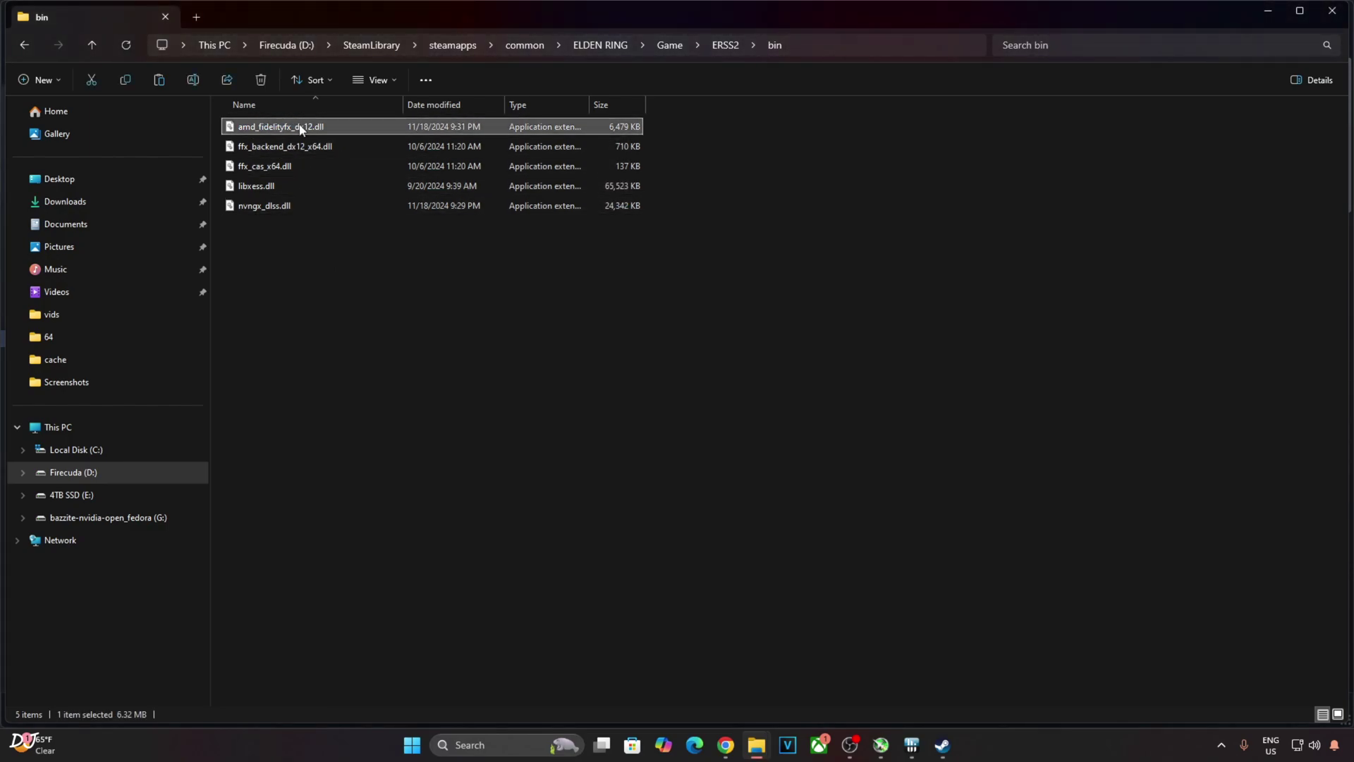
click(351, 284)
click(462, 158)
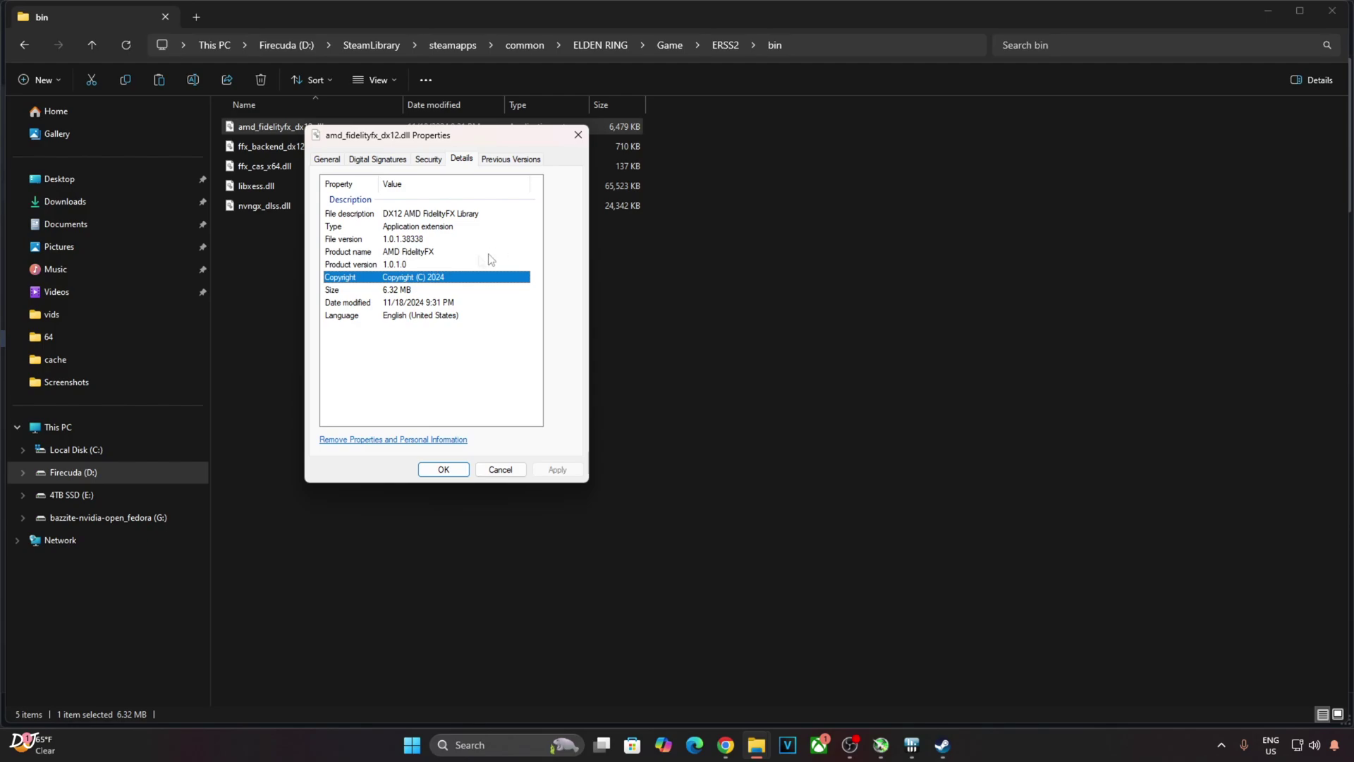
click(444, 469)
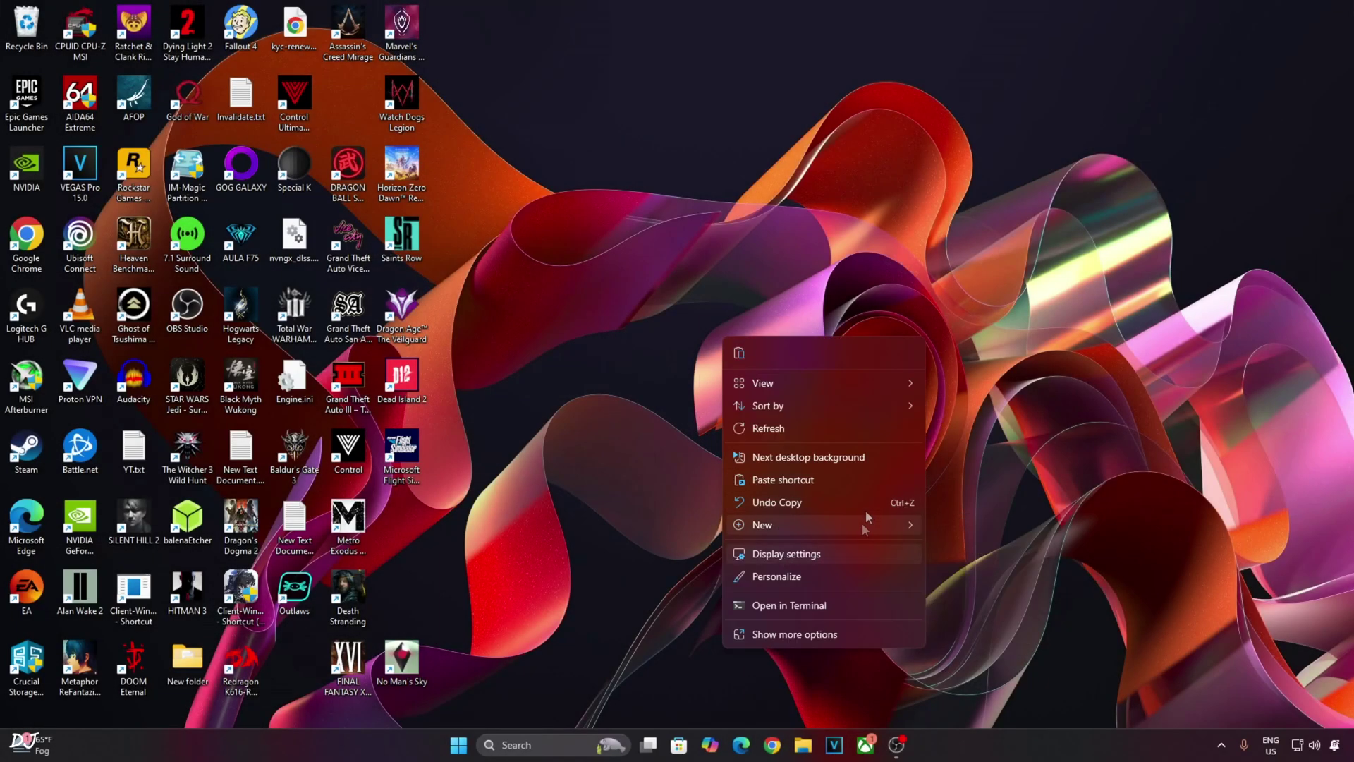
Check hardware-accelerated GPU scheduling and the other default graphics settings in the Windows display settings.
click(809, 558)
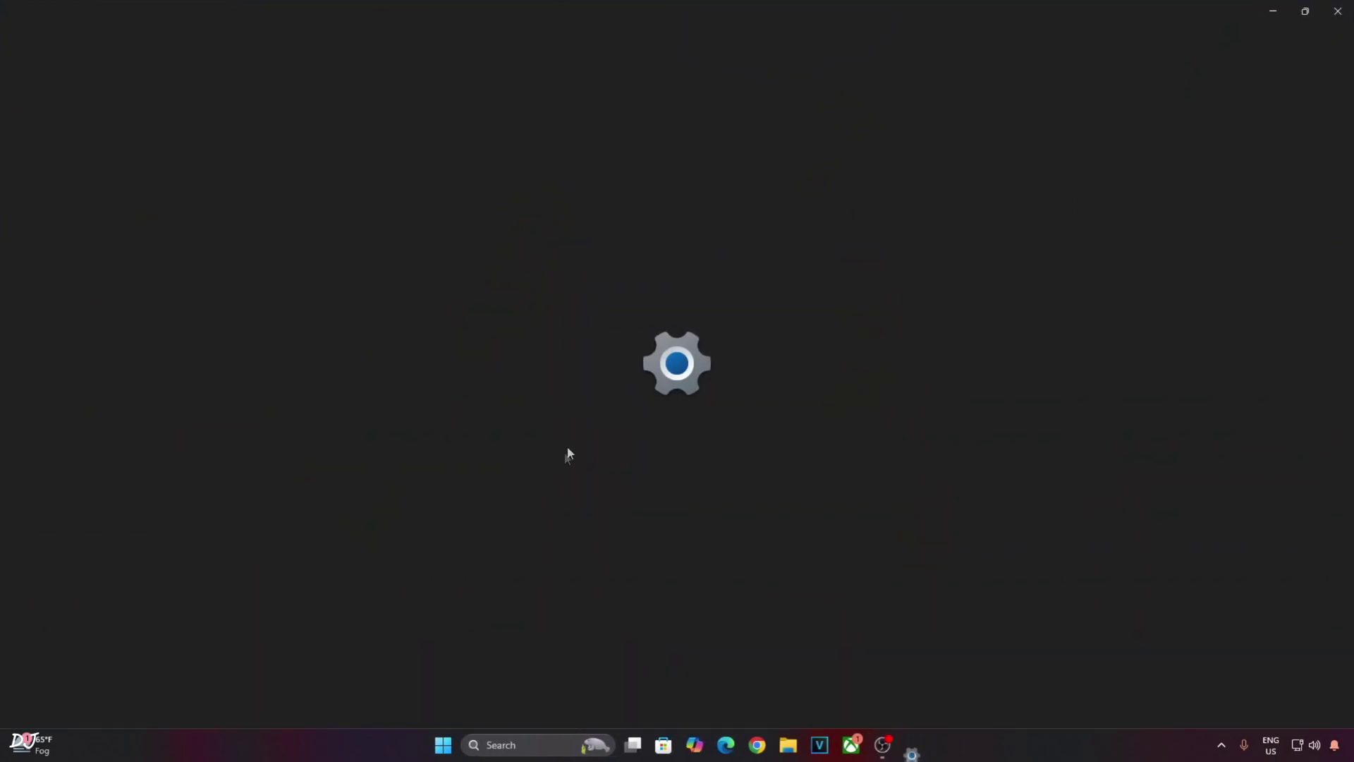
click(529, 646)
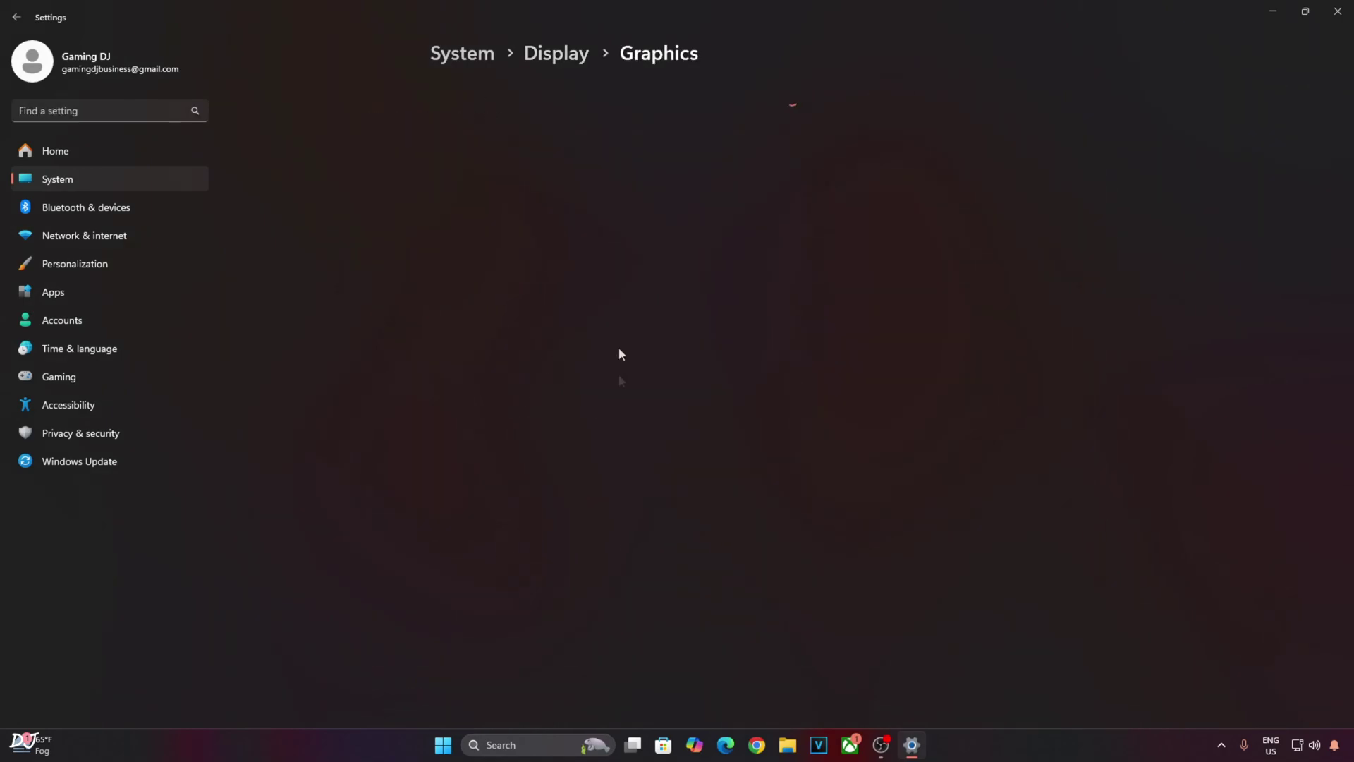
click(487, 125)
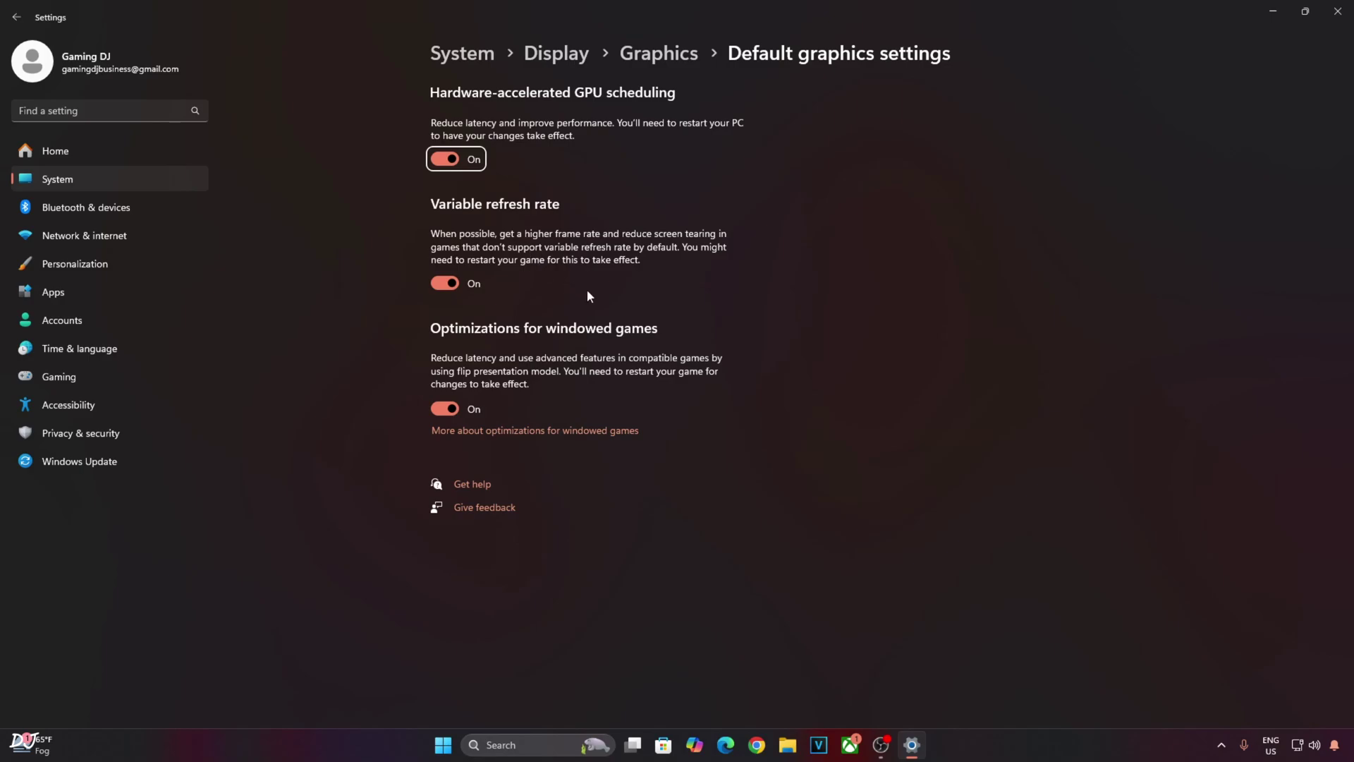
Open NVIDIA Control Panel and examine Elden Ring's 3D program settings, including vertical sync, and the G-SYNC setup.
key(super)
text(n)
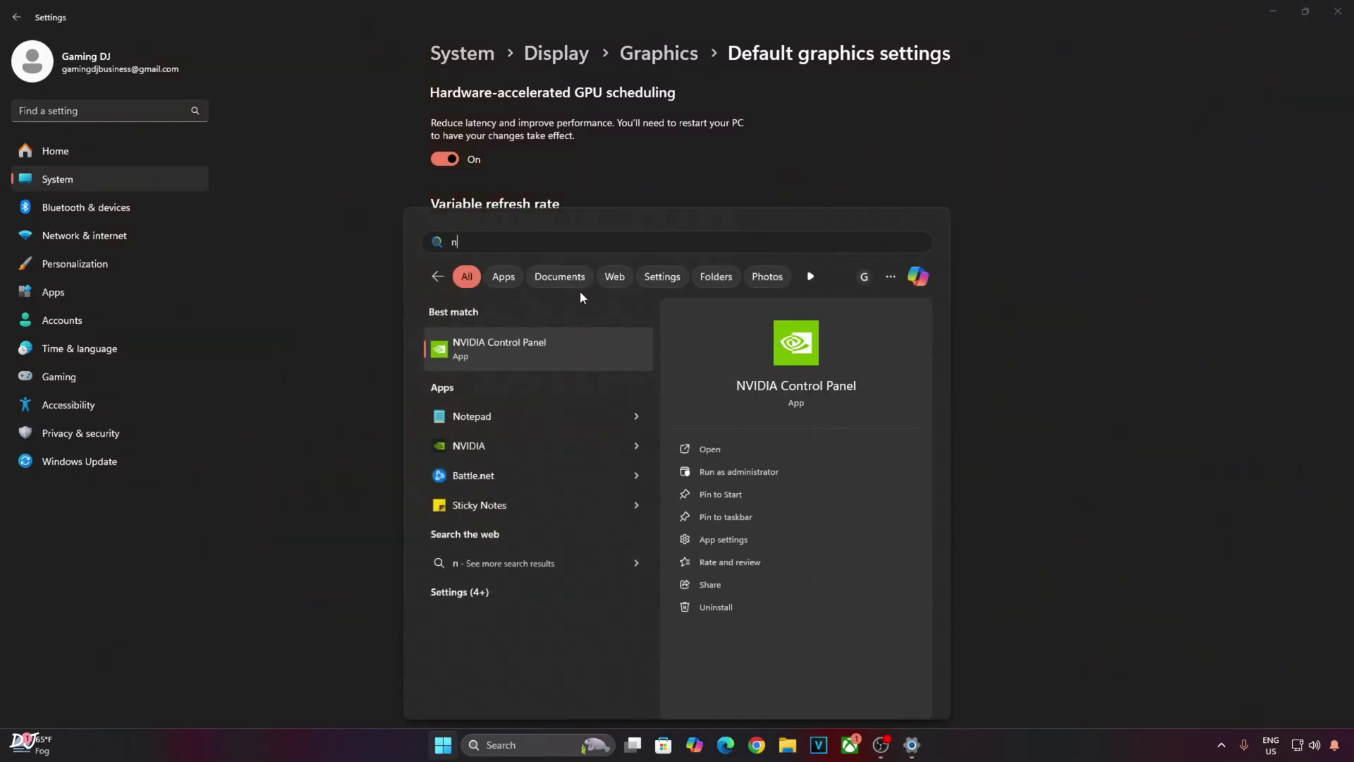
key(Return)
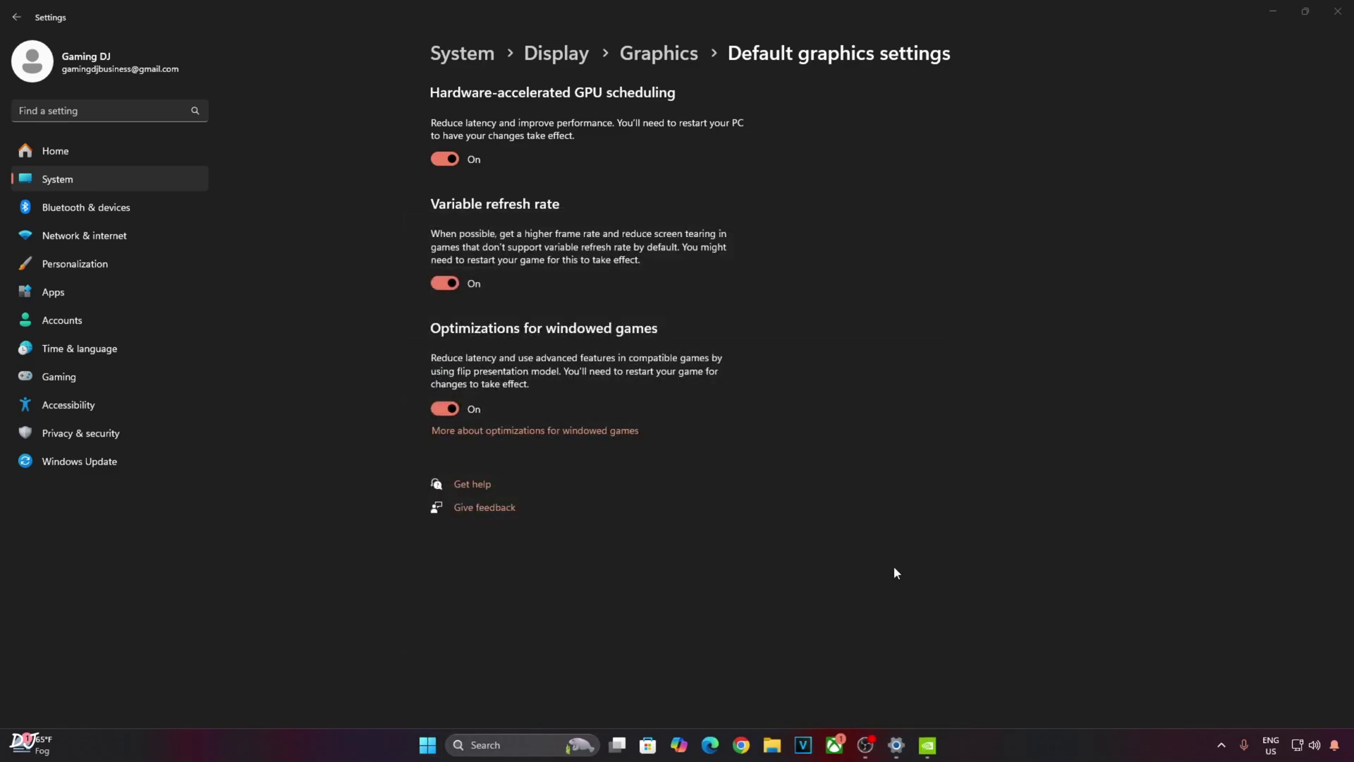
click(927, 745)
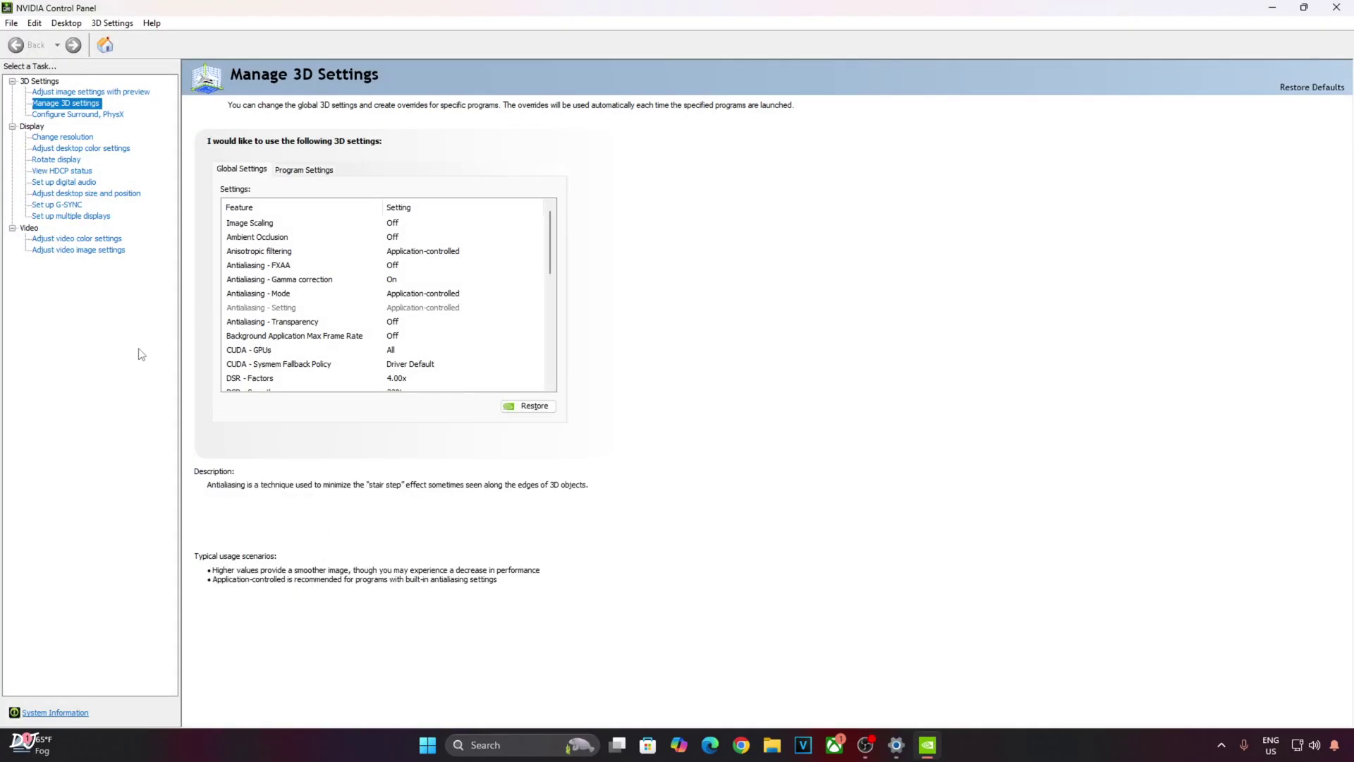
click(300, 170)
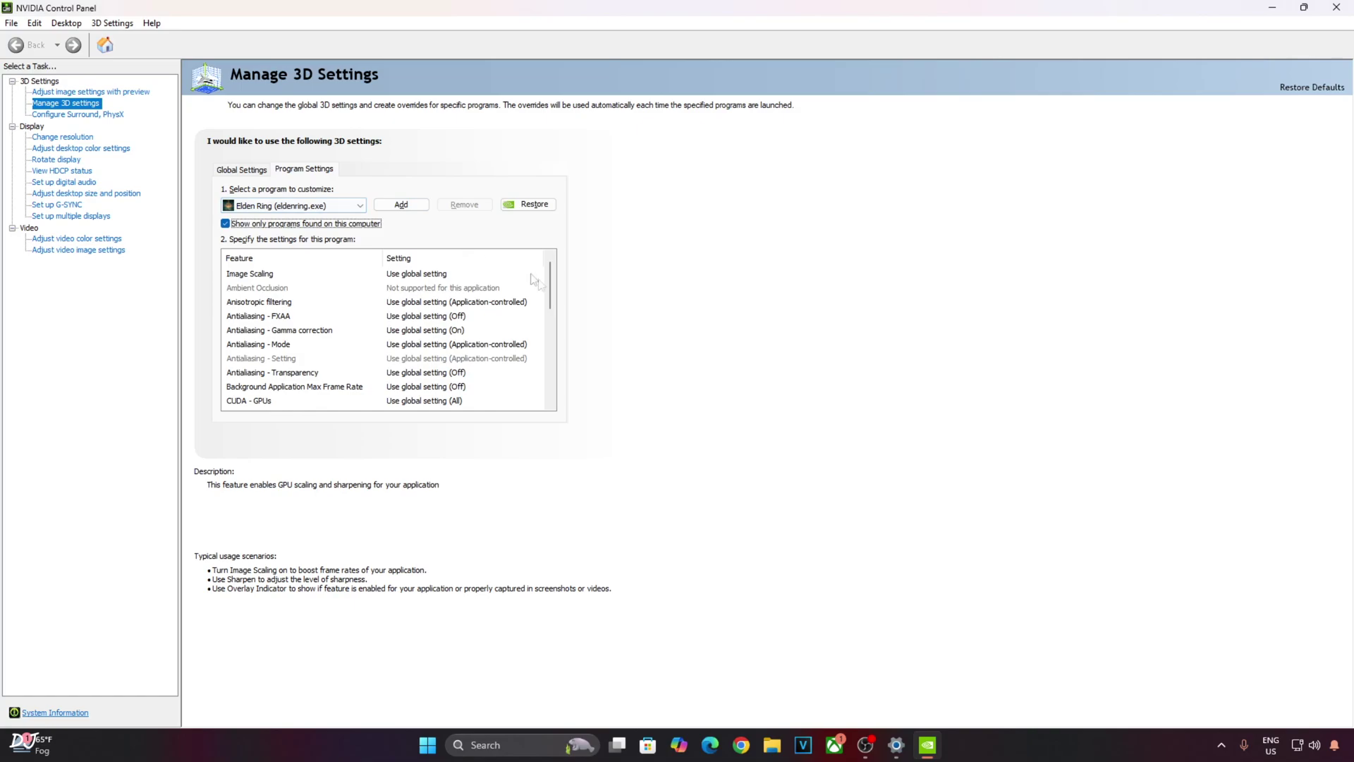
drag(550, 286, 542, 422)
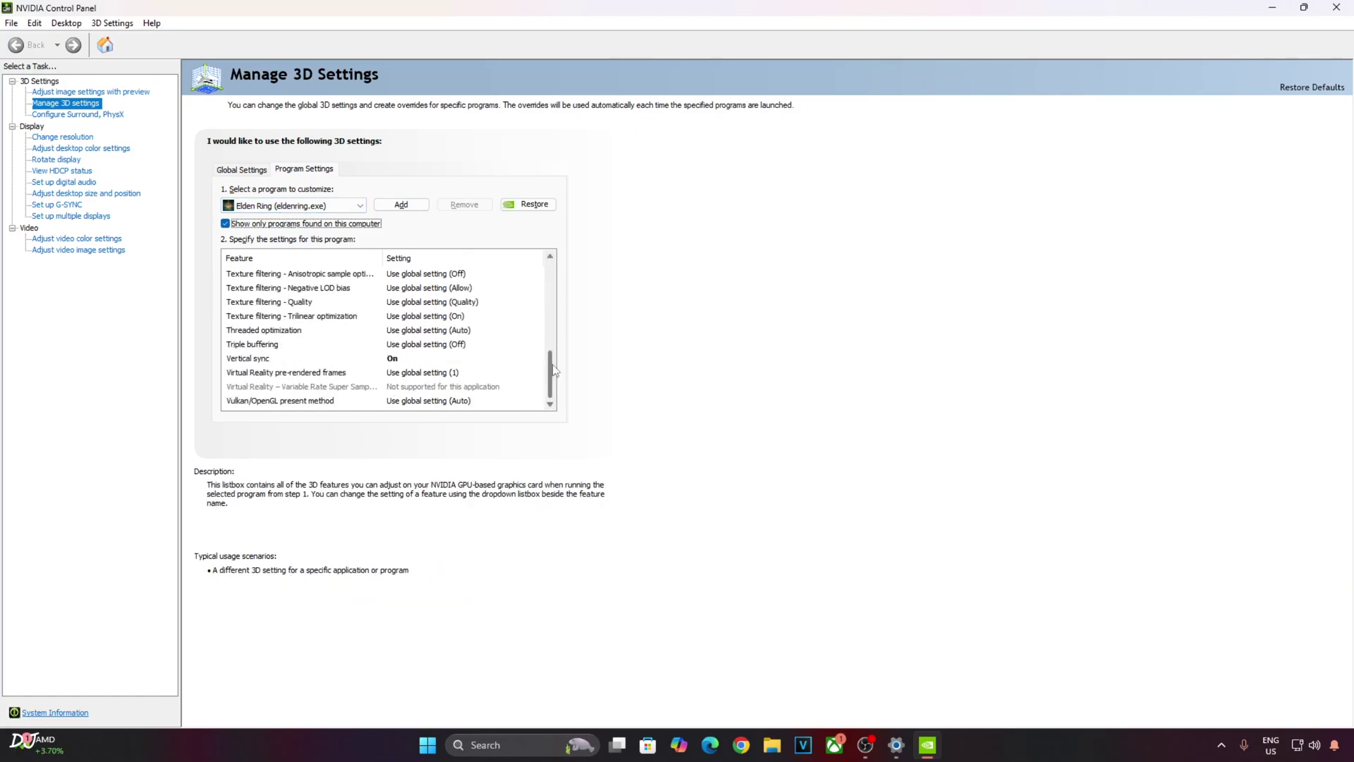
drag(553, 370, 553, 333)
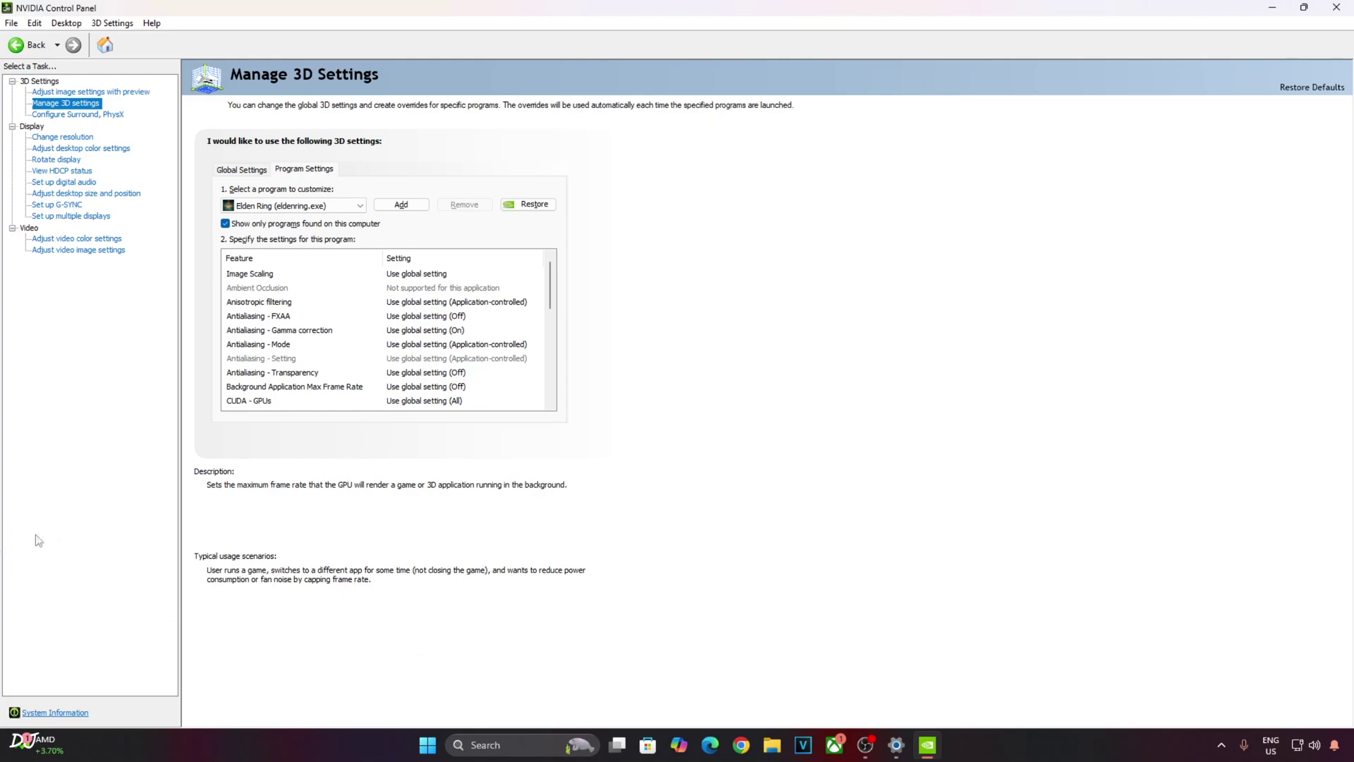
click(62, 206)
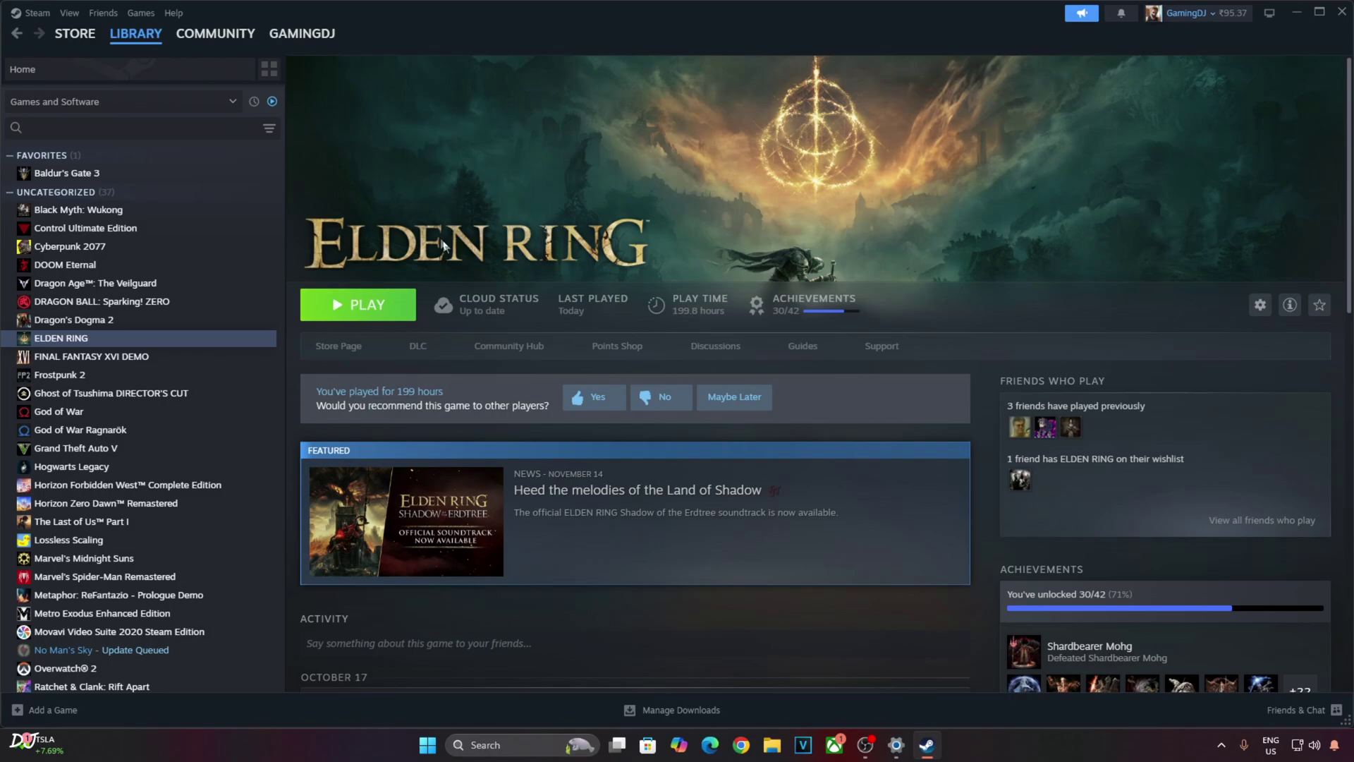
Launch Elden Ring from Steam and set Super Sampling to NVIDIA DLSS in the ERSS-FG overlay.
click(371, 314)
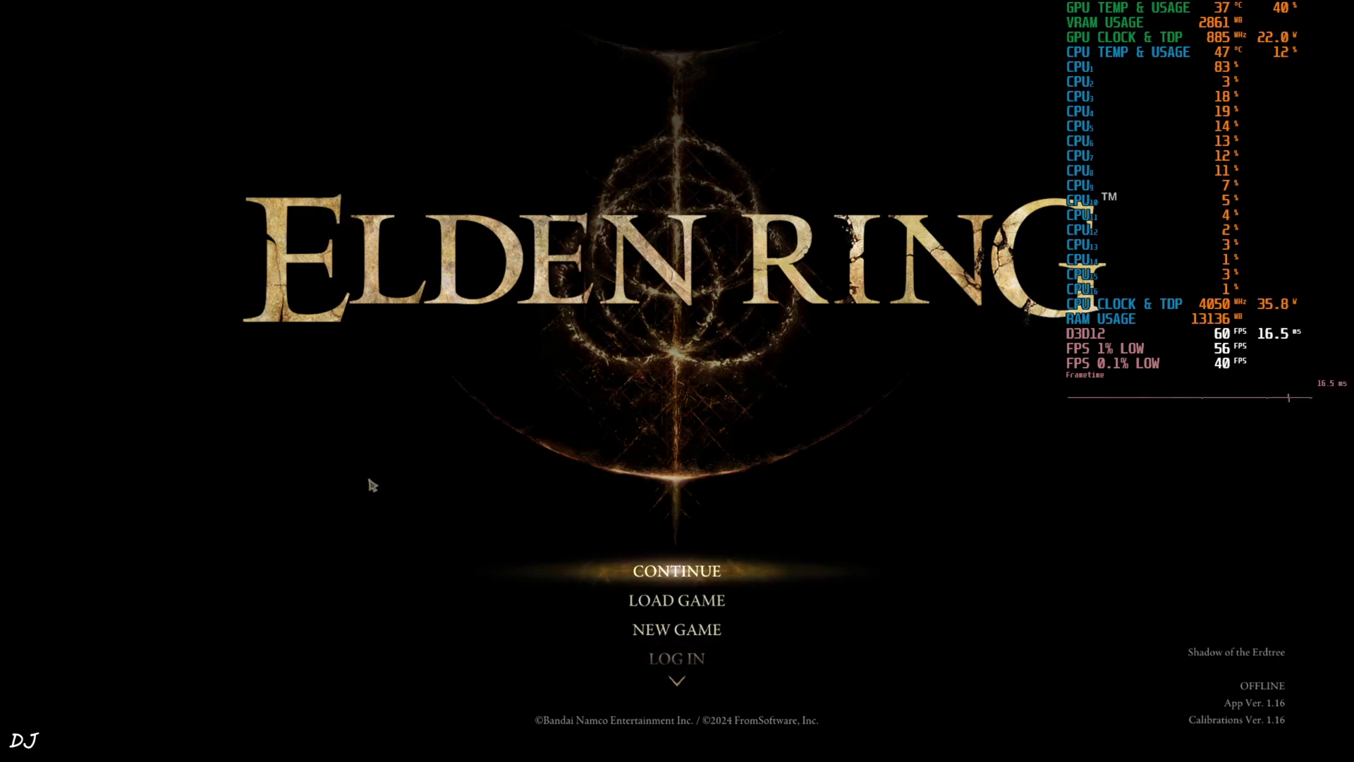
key(End)
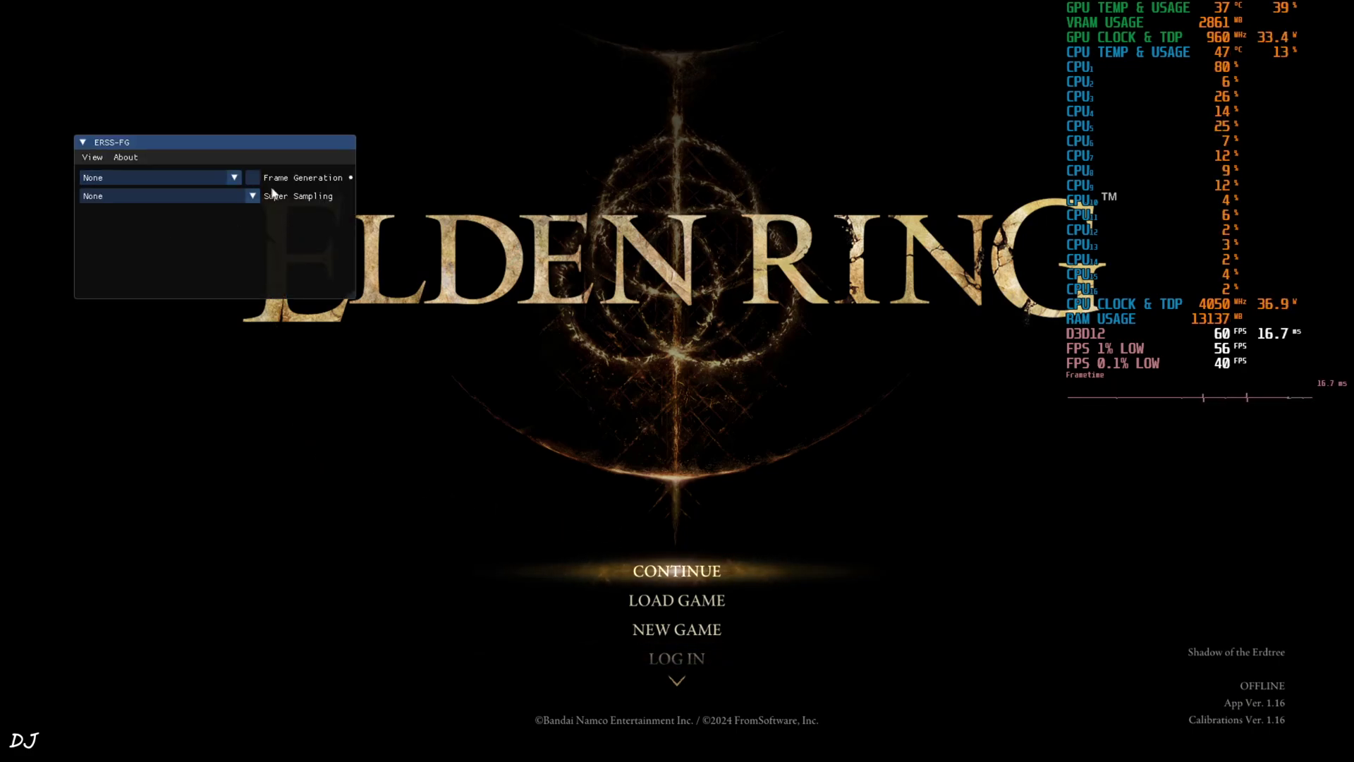
click(233, 178)
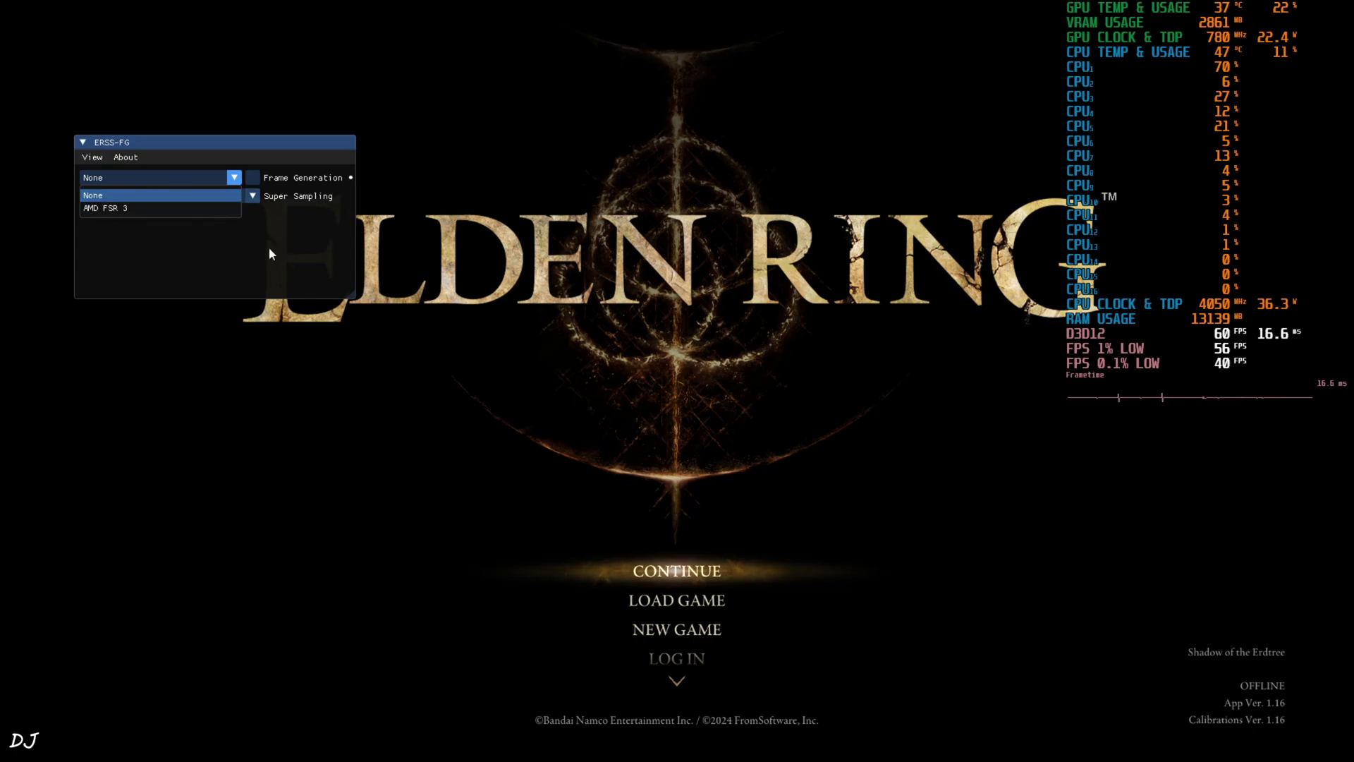
click(270, 248)
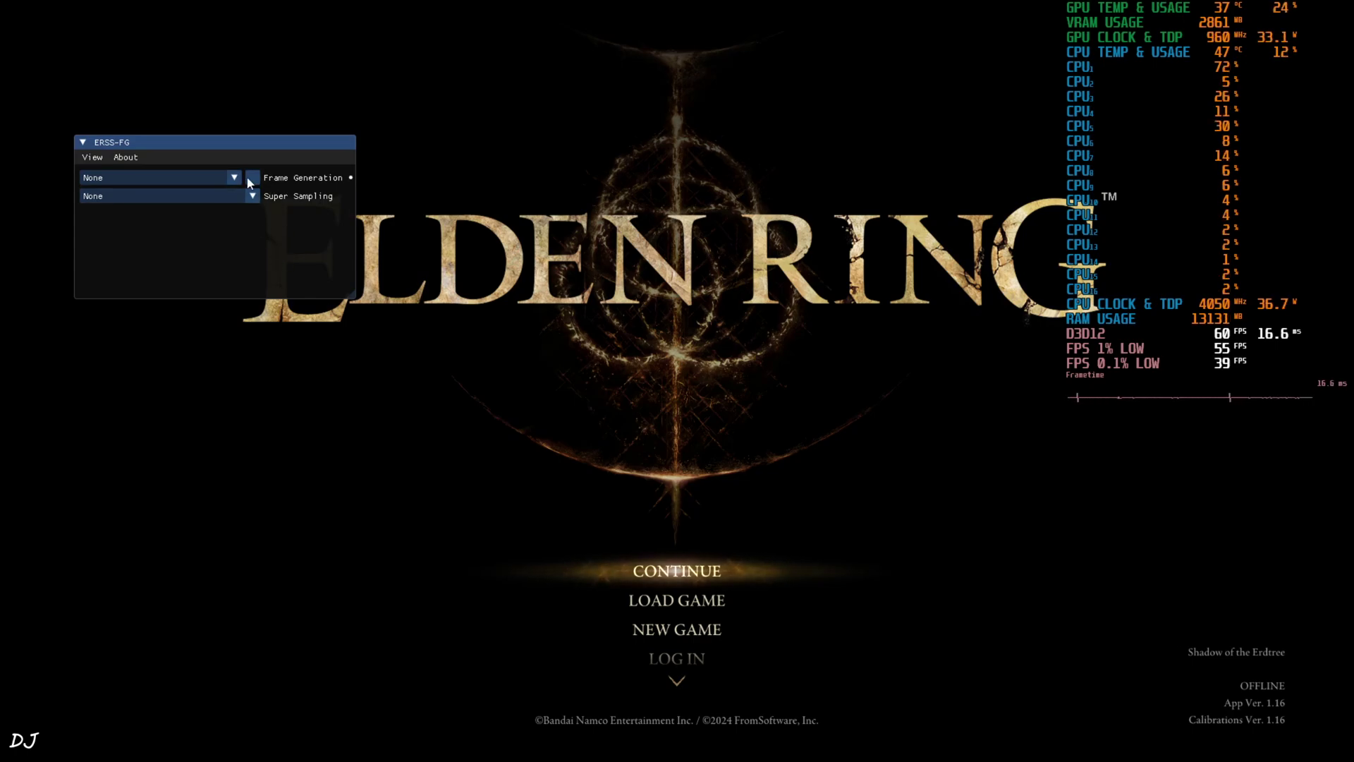
click(252, 197)
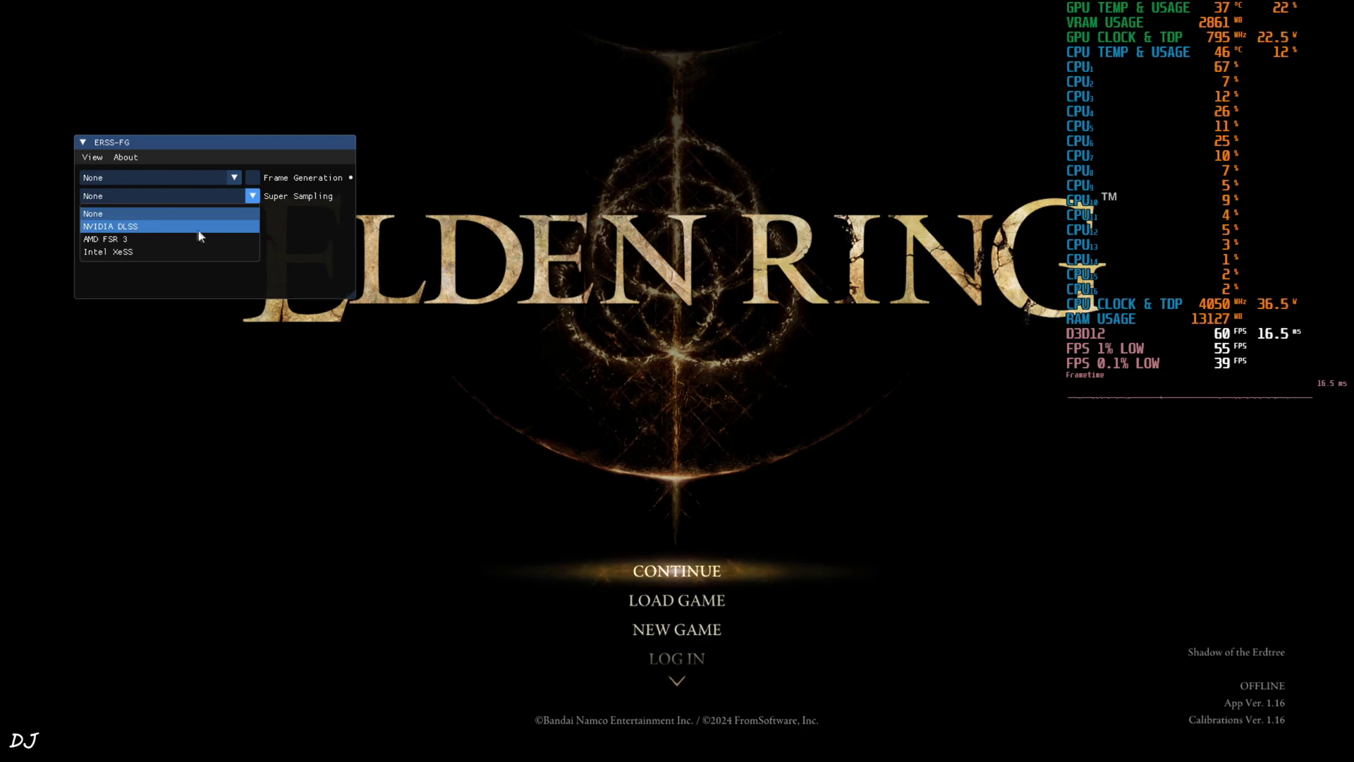
click(158, 227)
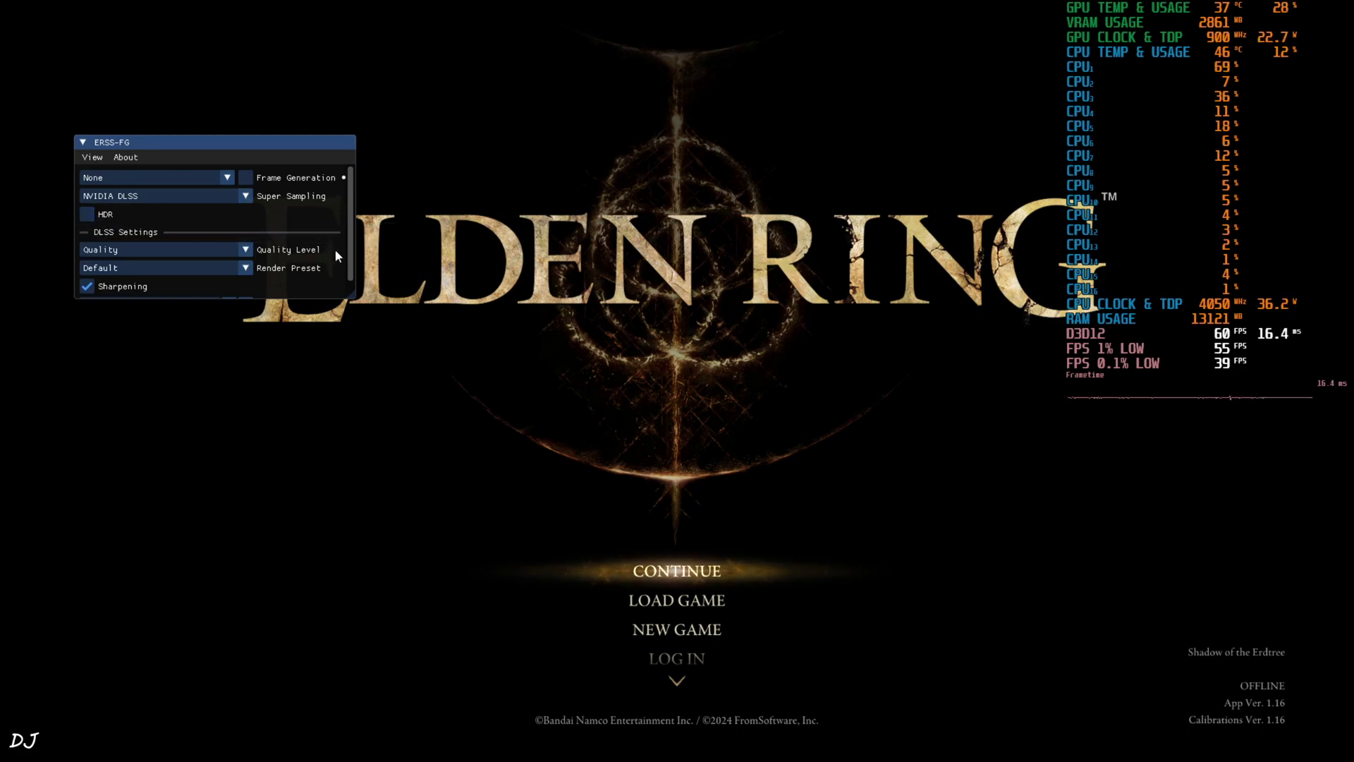
Set the DLSS Render Preset to E, leaving the Quality level selected, and close the ERSS-FG overlay.
scroll(347, 263, down, 1)
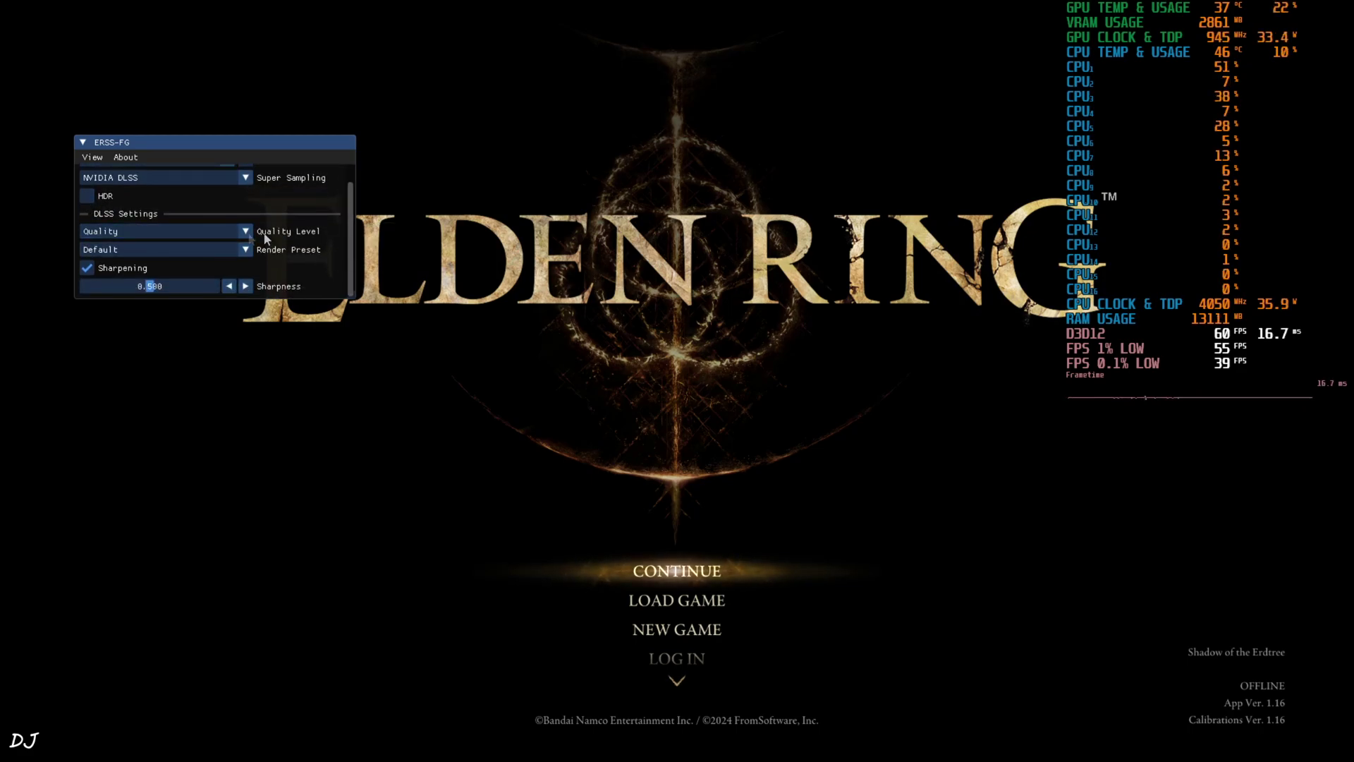
click(161, 231)
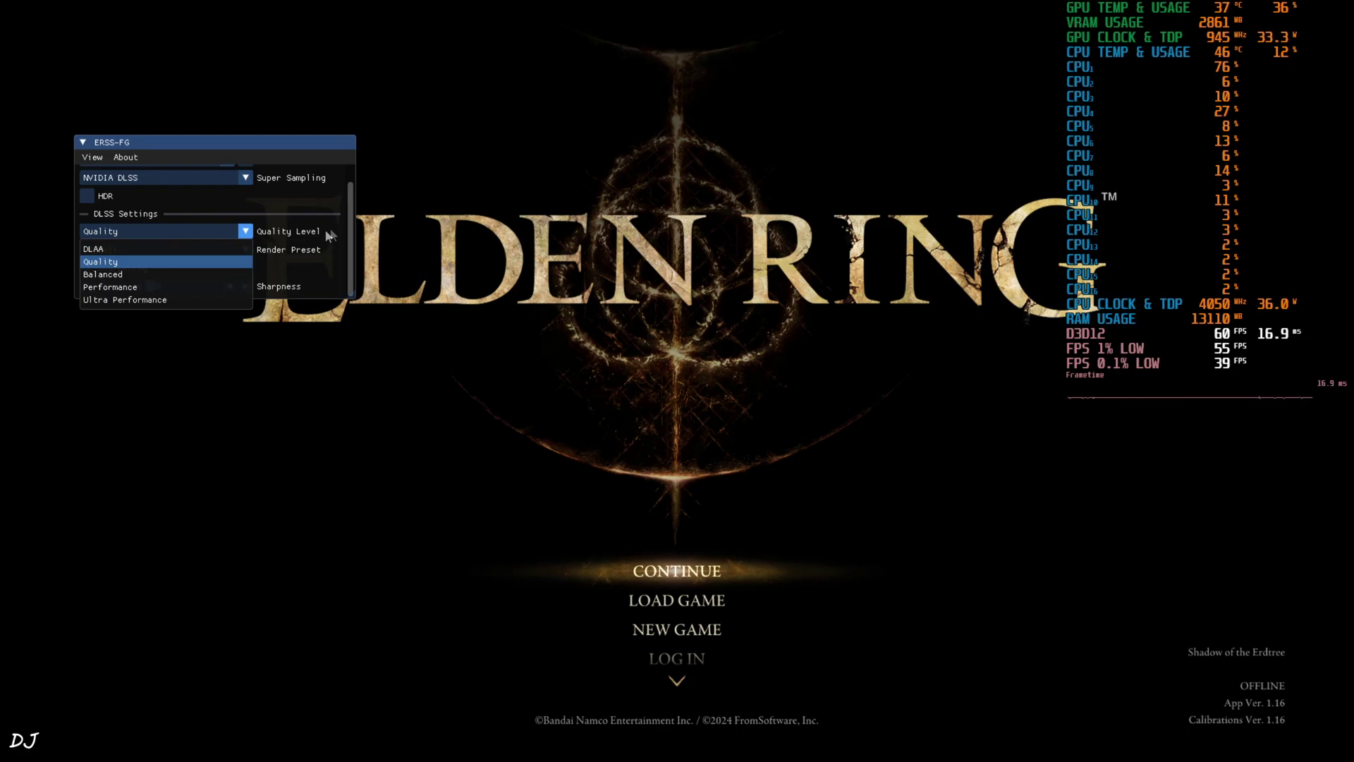
click(342, 229)
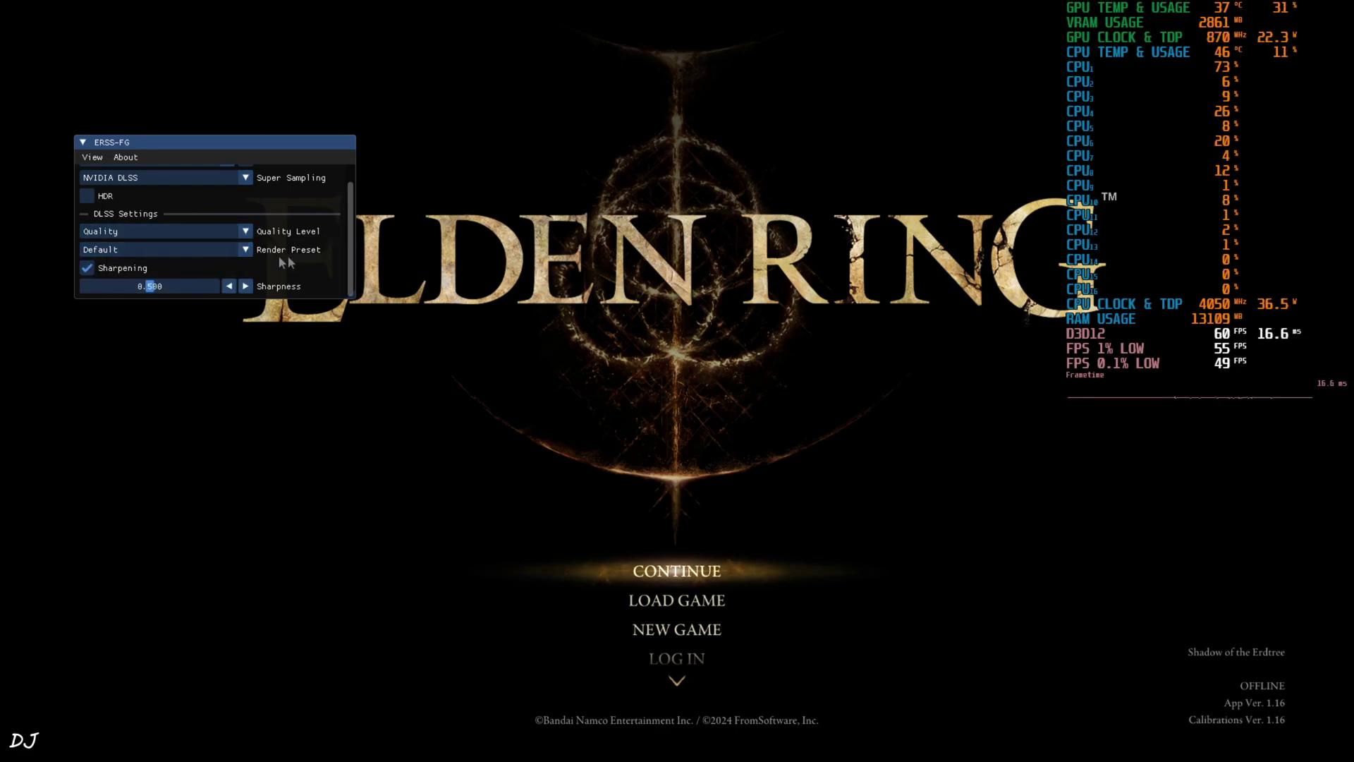
click(244, 252)
click(106, 331)
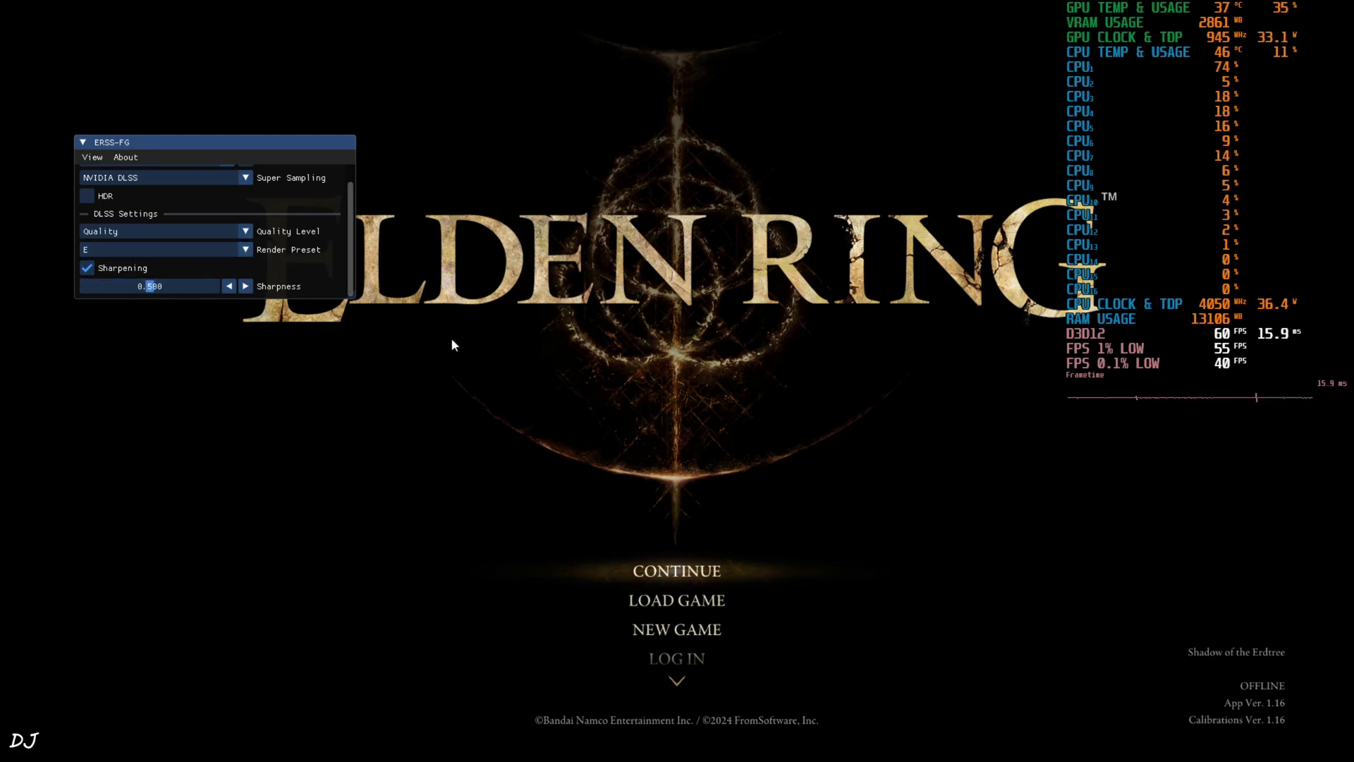
key(End)
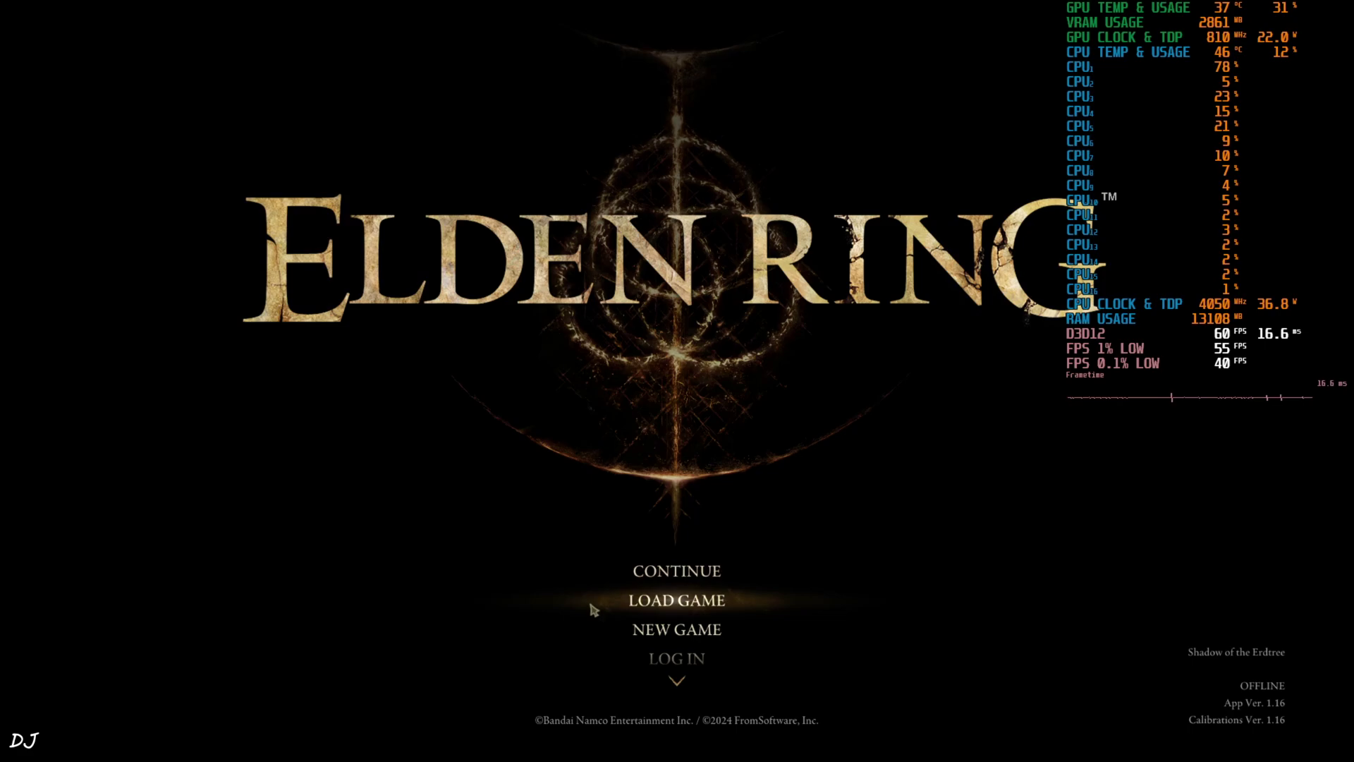
Set Quality Settings to Maximum in the graphics section of the game's System options.
scroll(690, 571, down, 2)
click(695, 604)
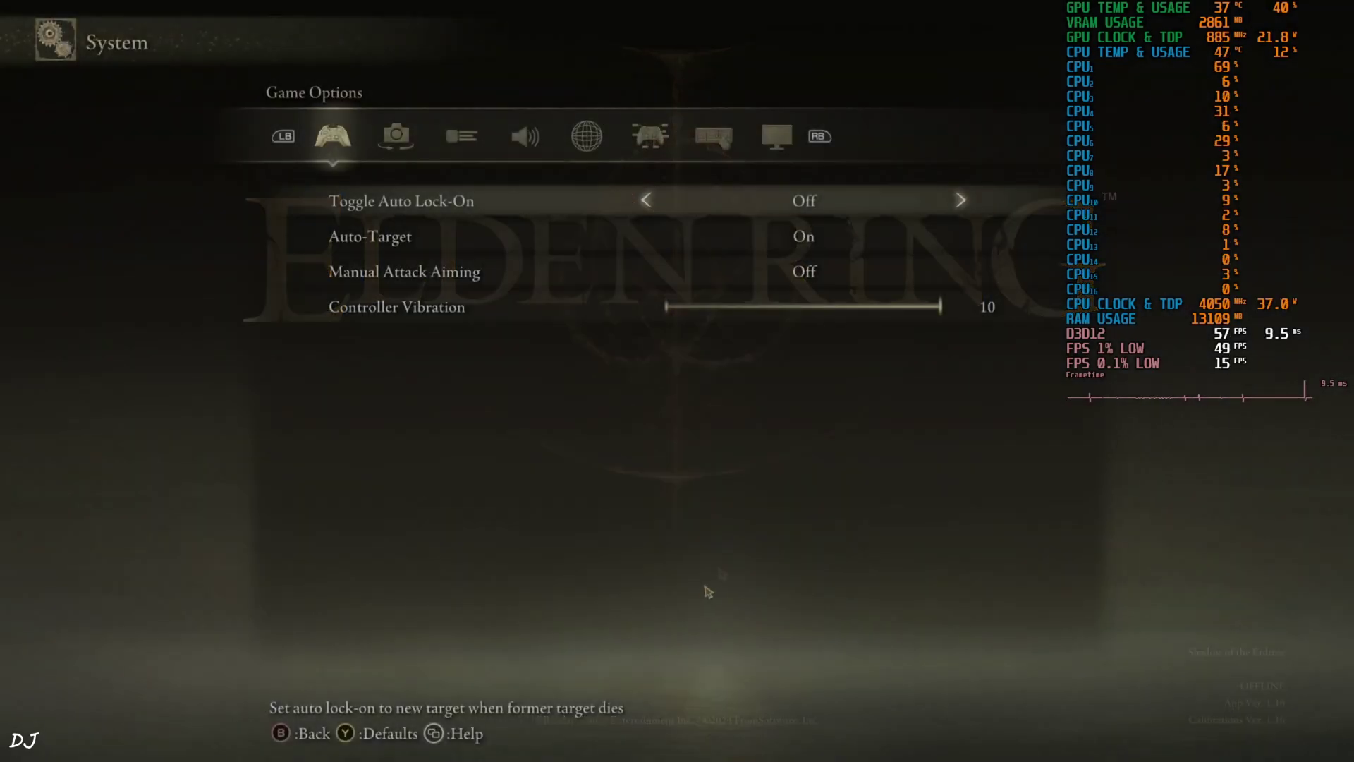
click(714, 136)
click(776, 136)
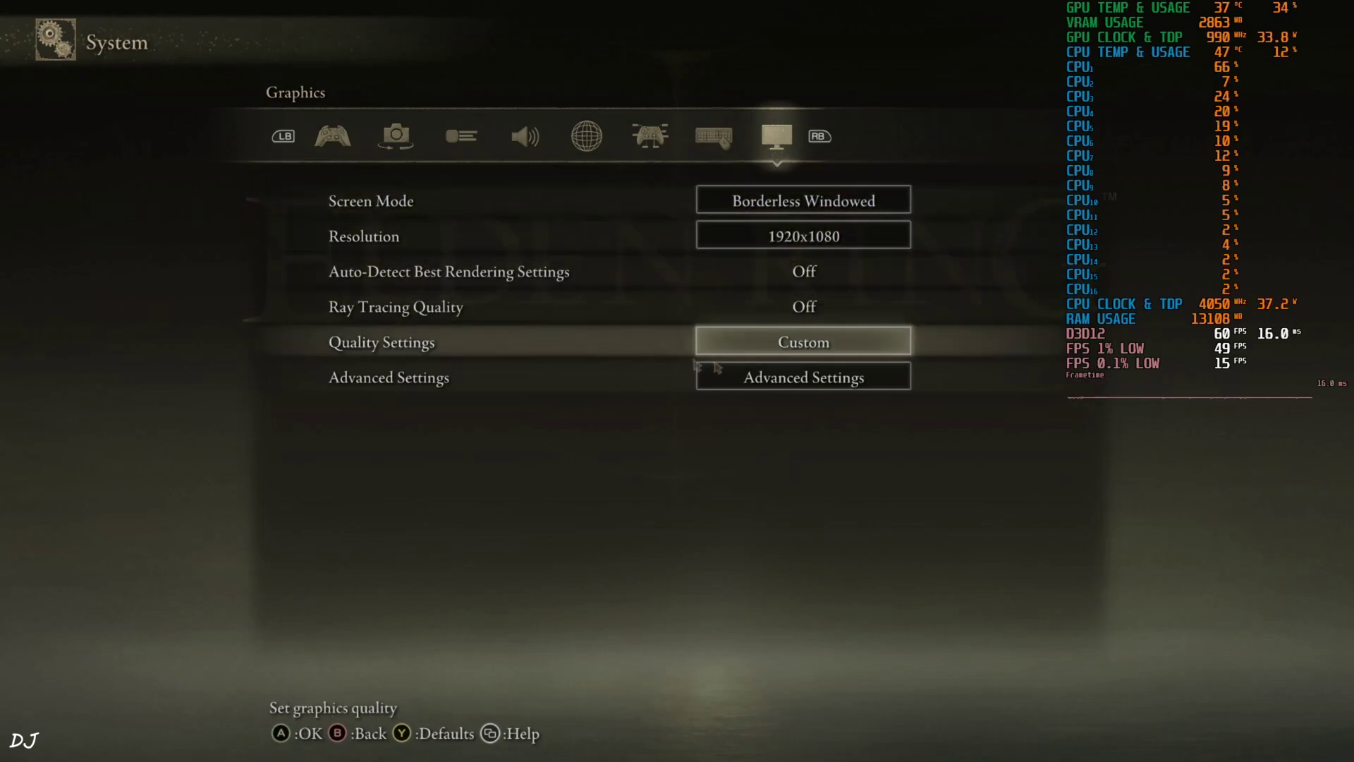
click(740, 351)
click(659, 379)
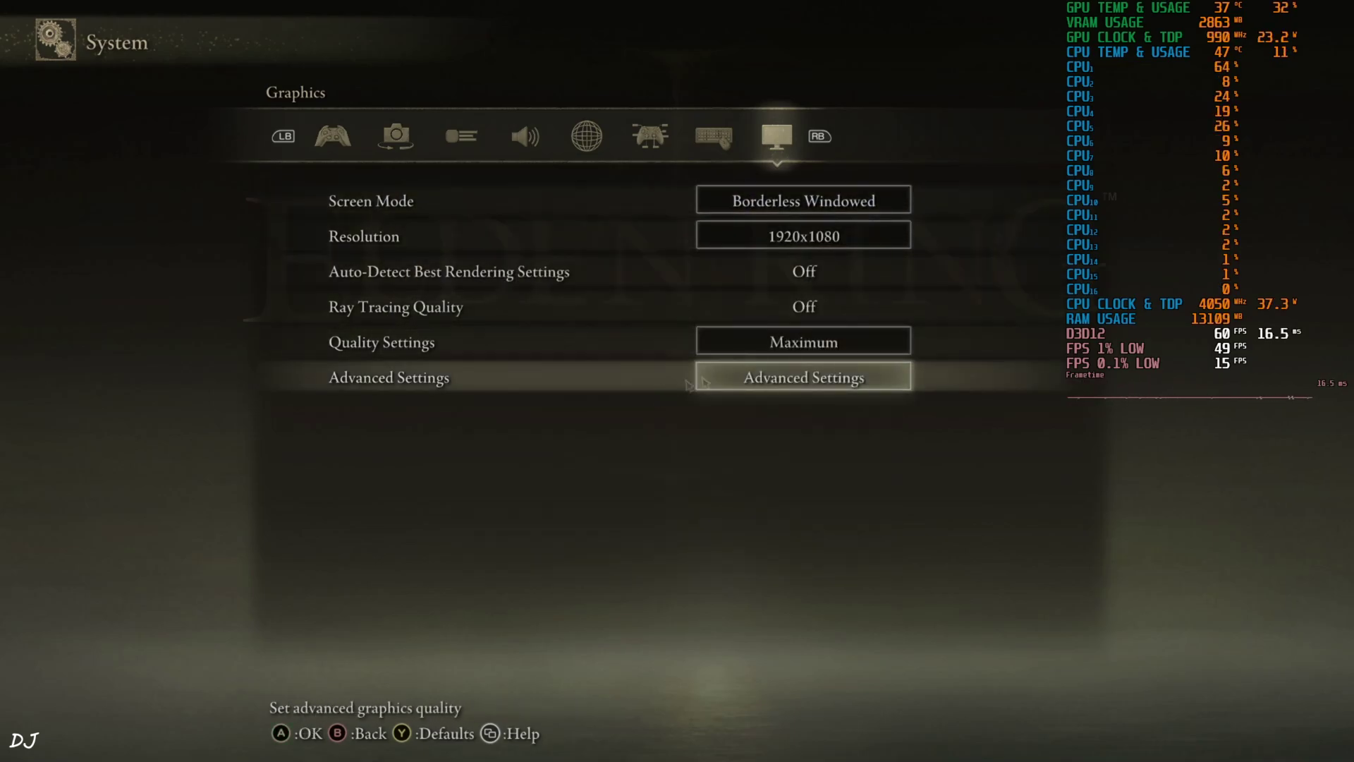
Turn Motion Blur off in the game's advanced graphics settings.
click(783, 385)
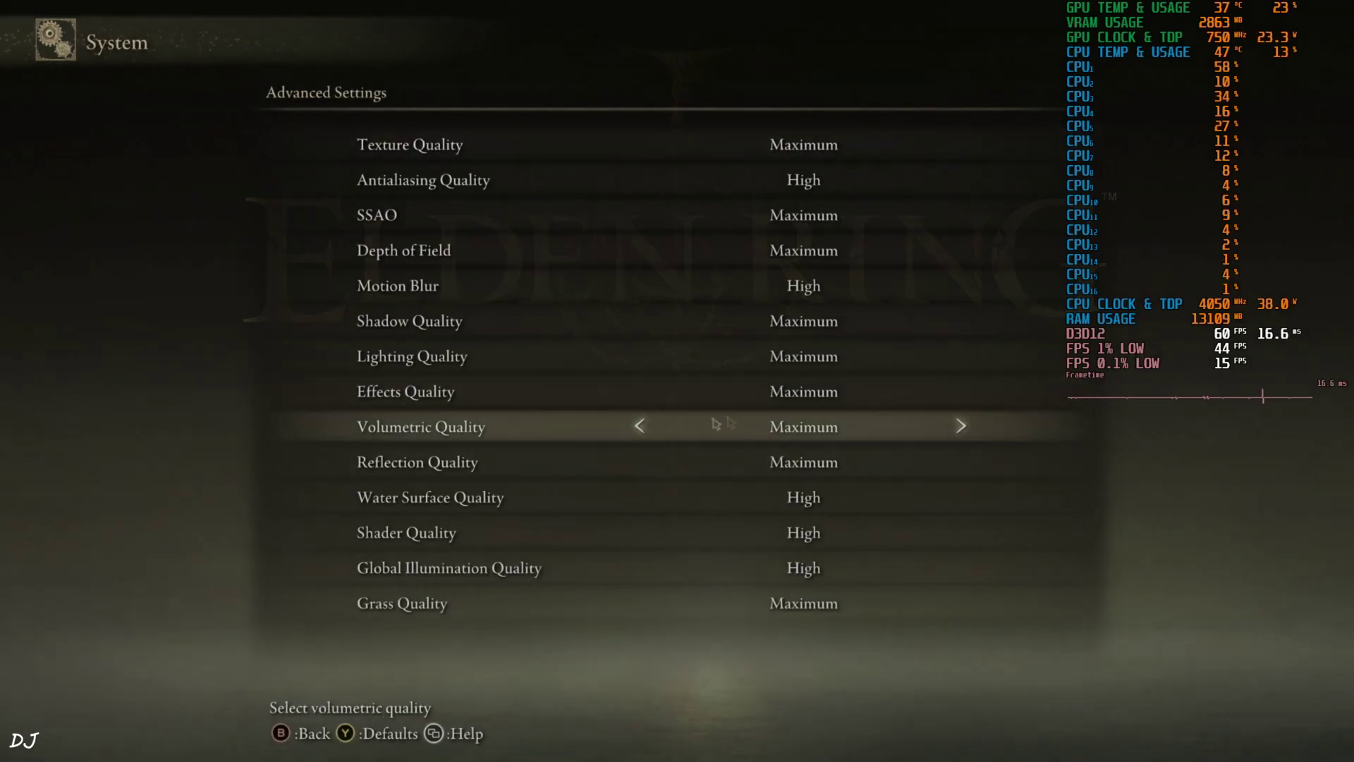
click(640, 288)
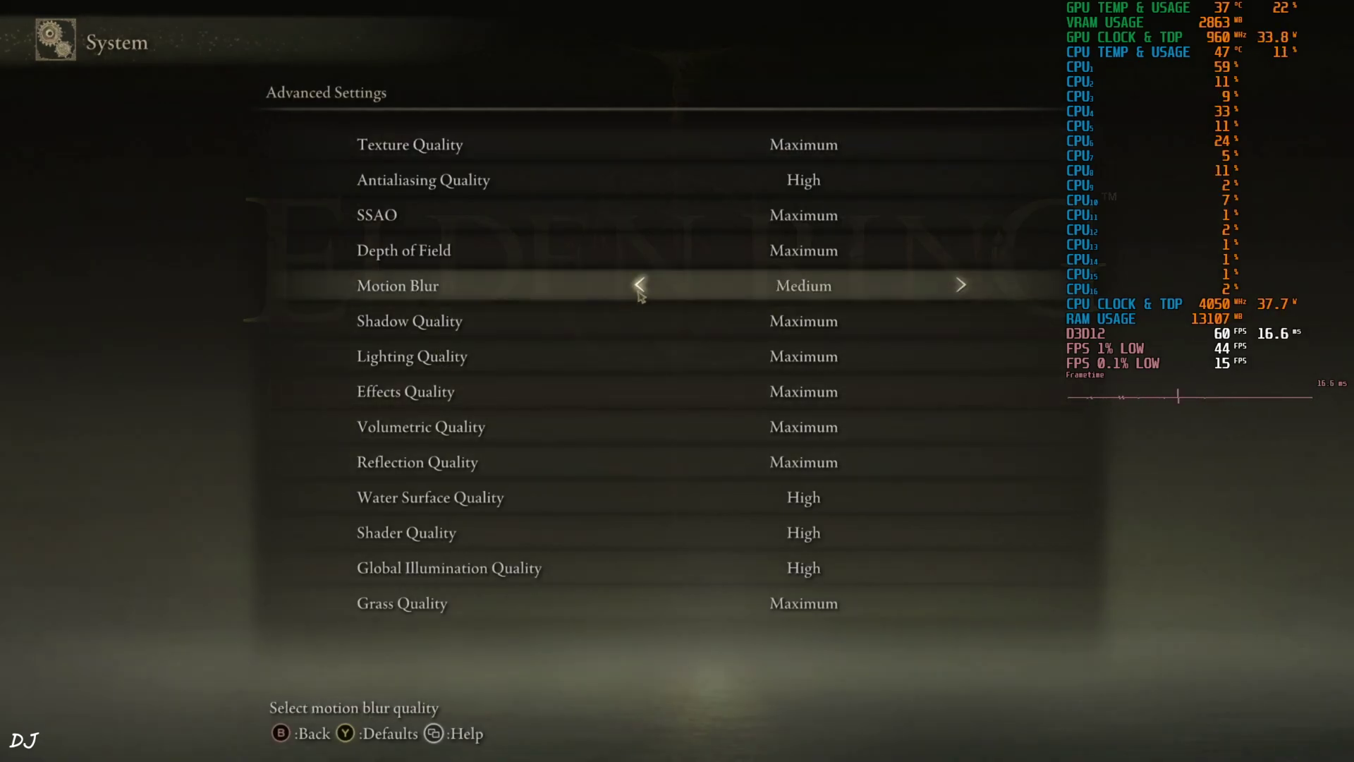
click(640, 287)
click(640, 287)
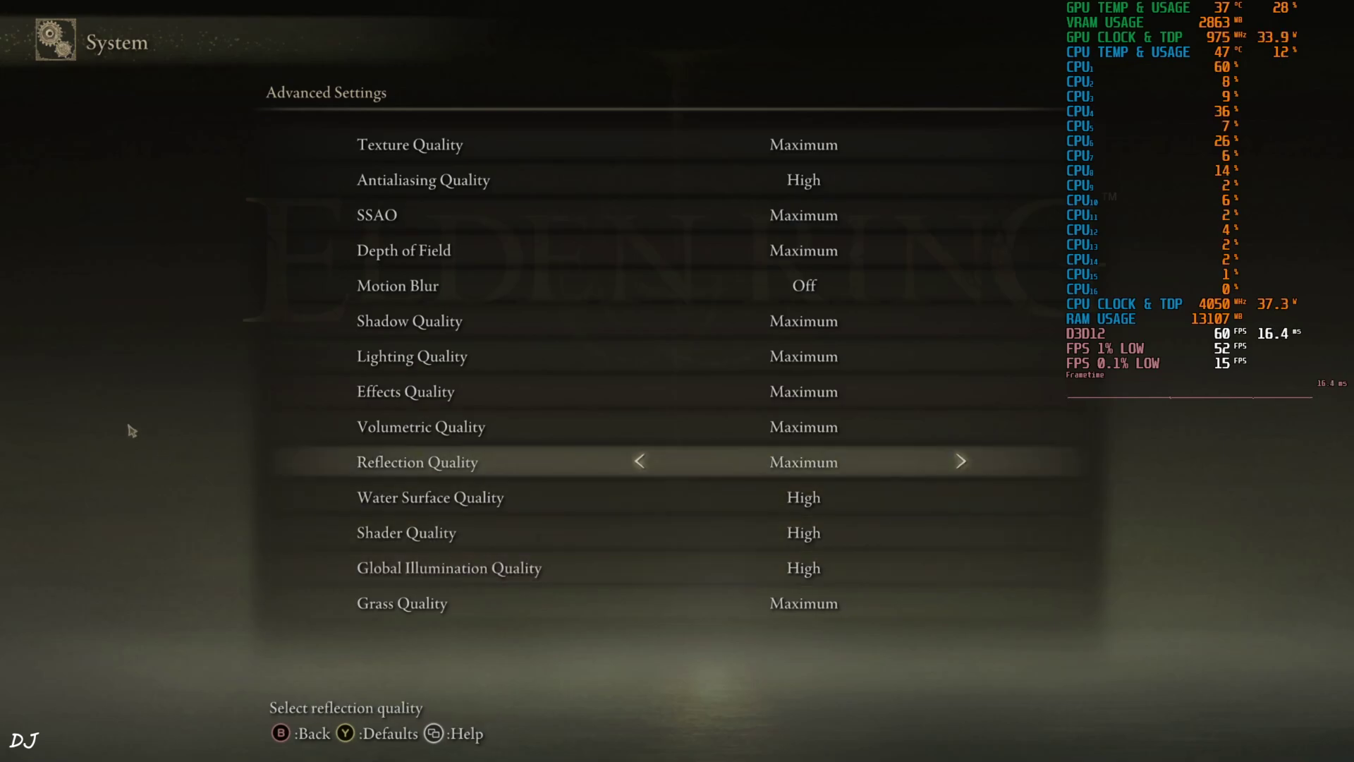
Open the ERSS-FG overlay's Advanced Settings and examine the GI Mitigation options for frame generation, keeping Minimal selected.
key(Home)
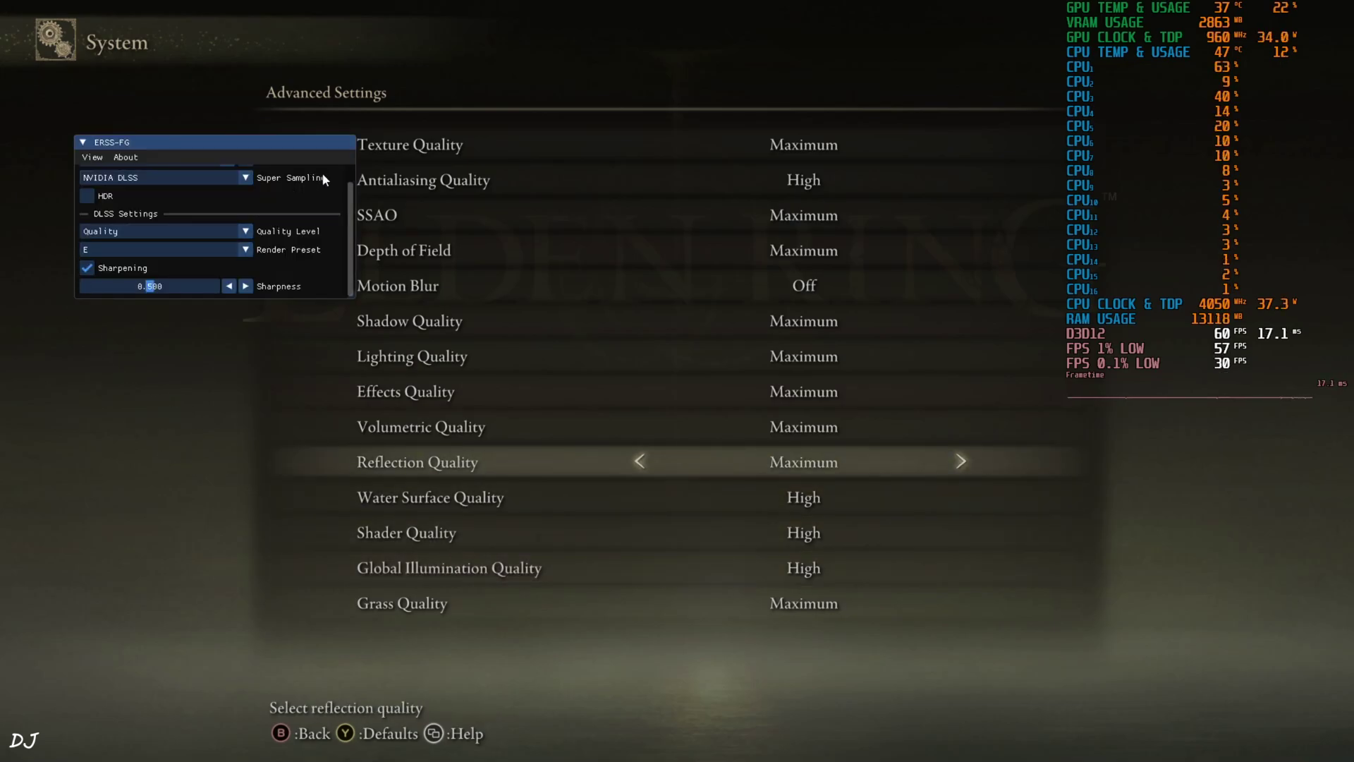
scroll(353, 179, up, 1)
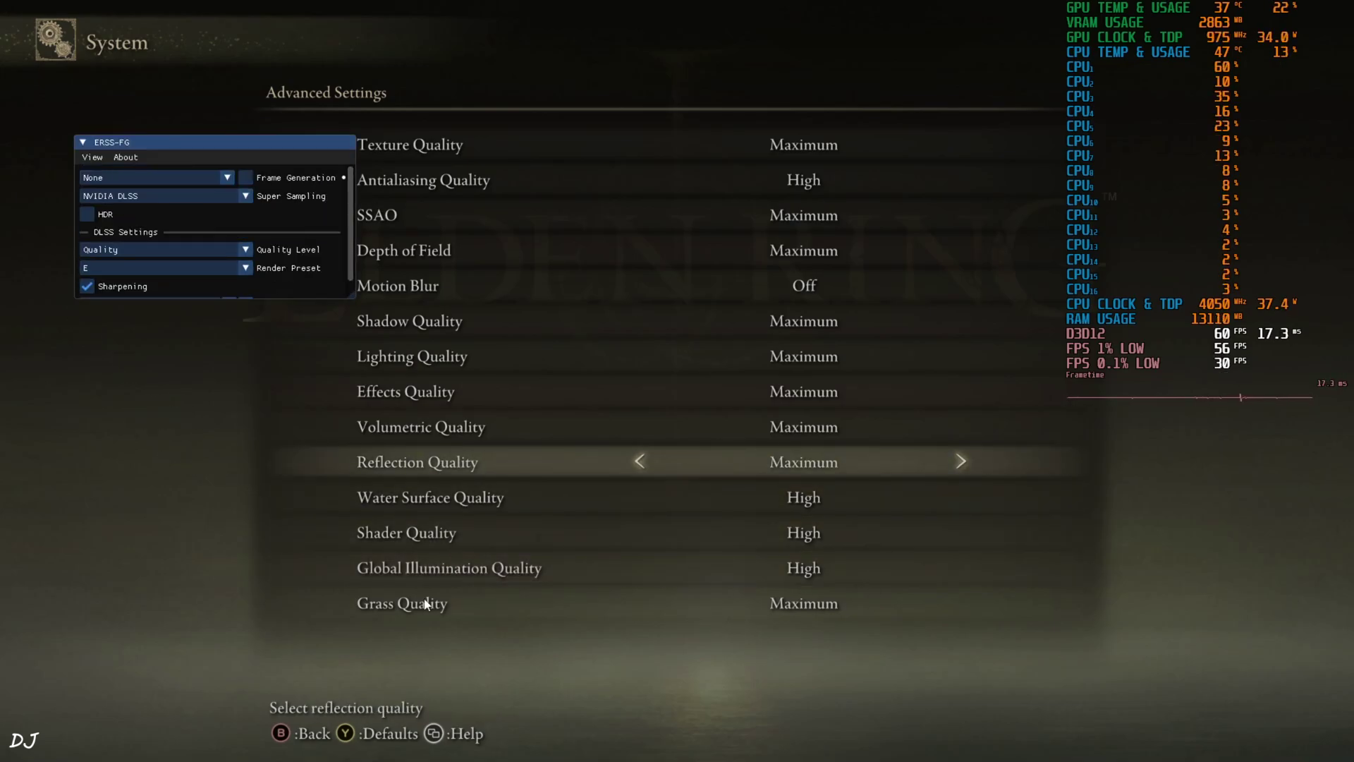
click(93, 158)
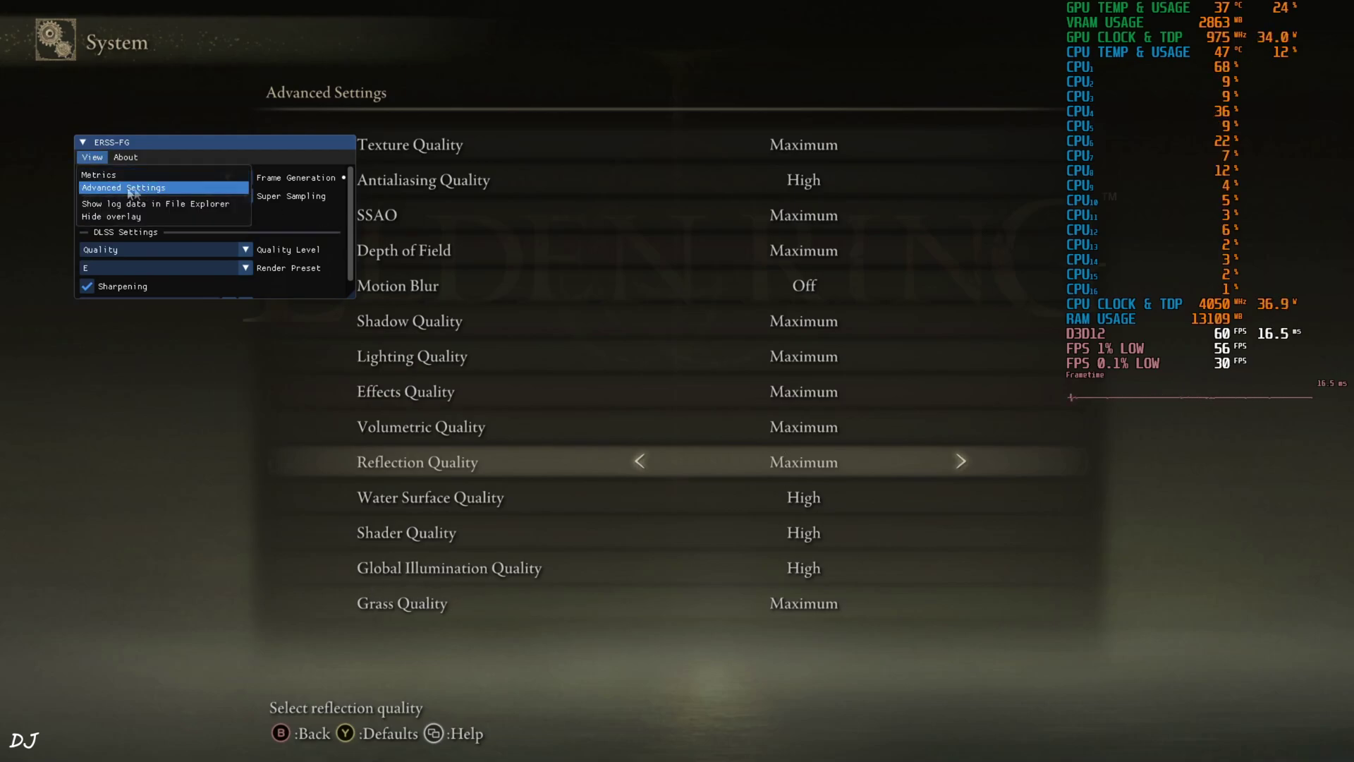
click(151, 189)
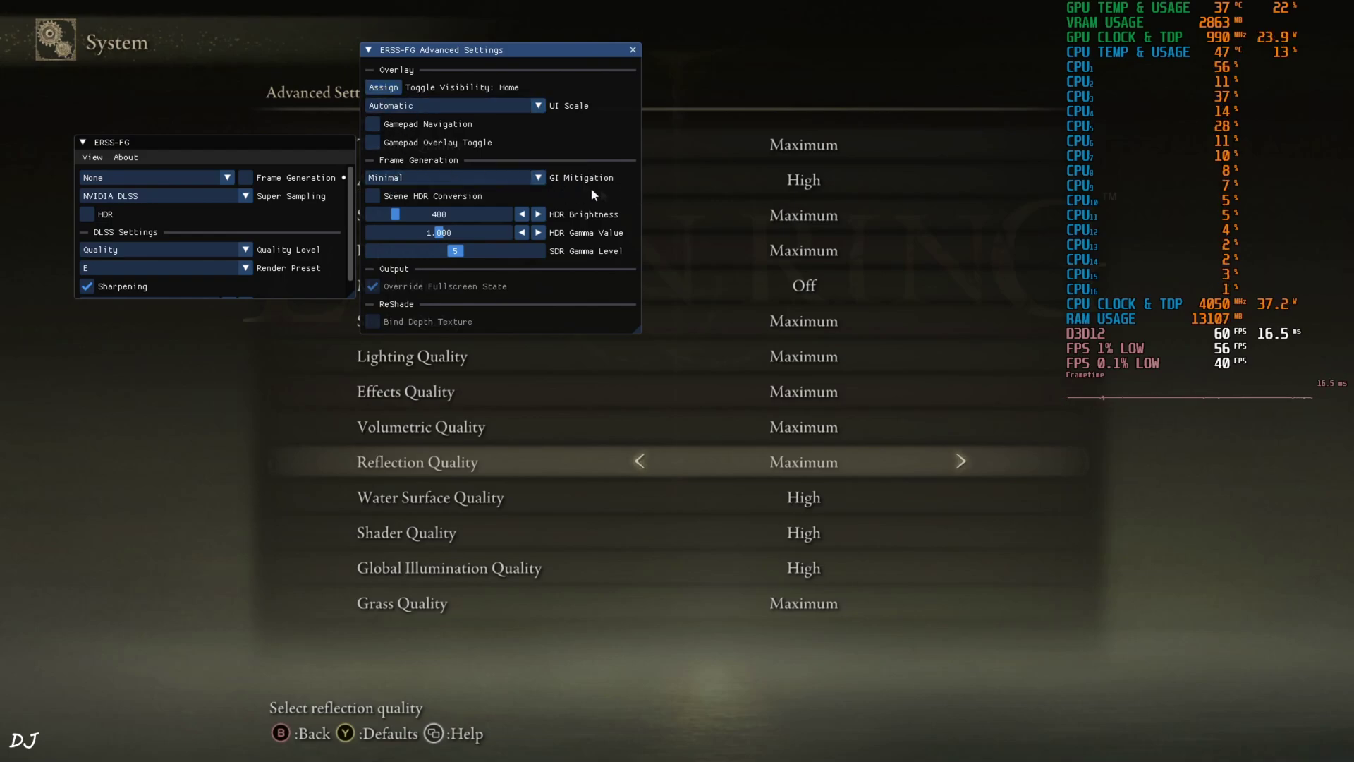
click(540, 179)
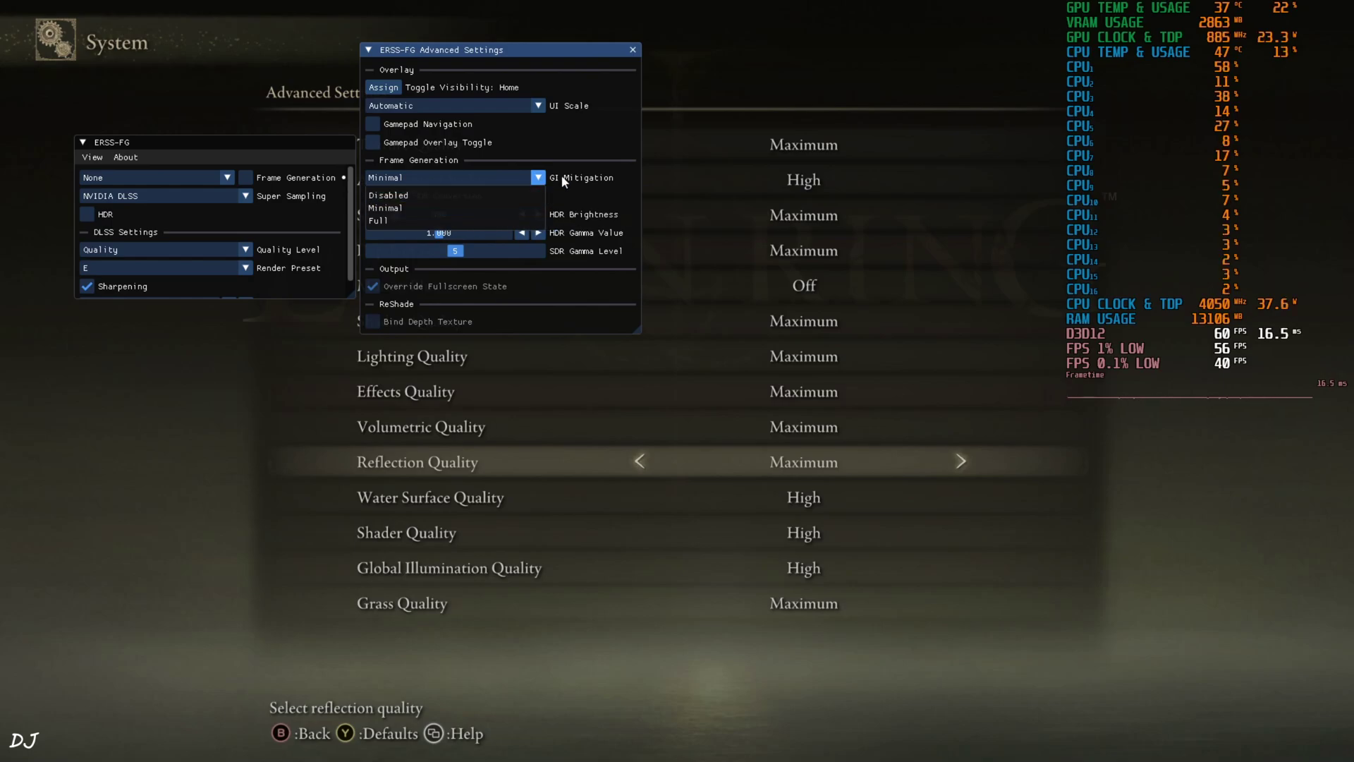
click(568, 151)
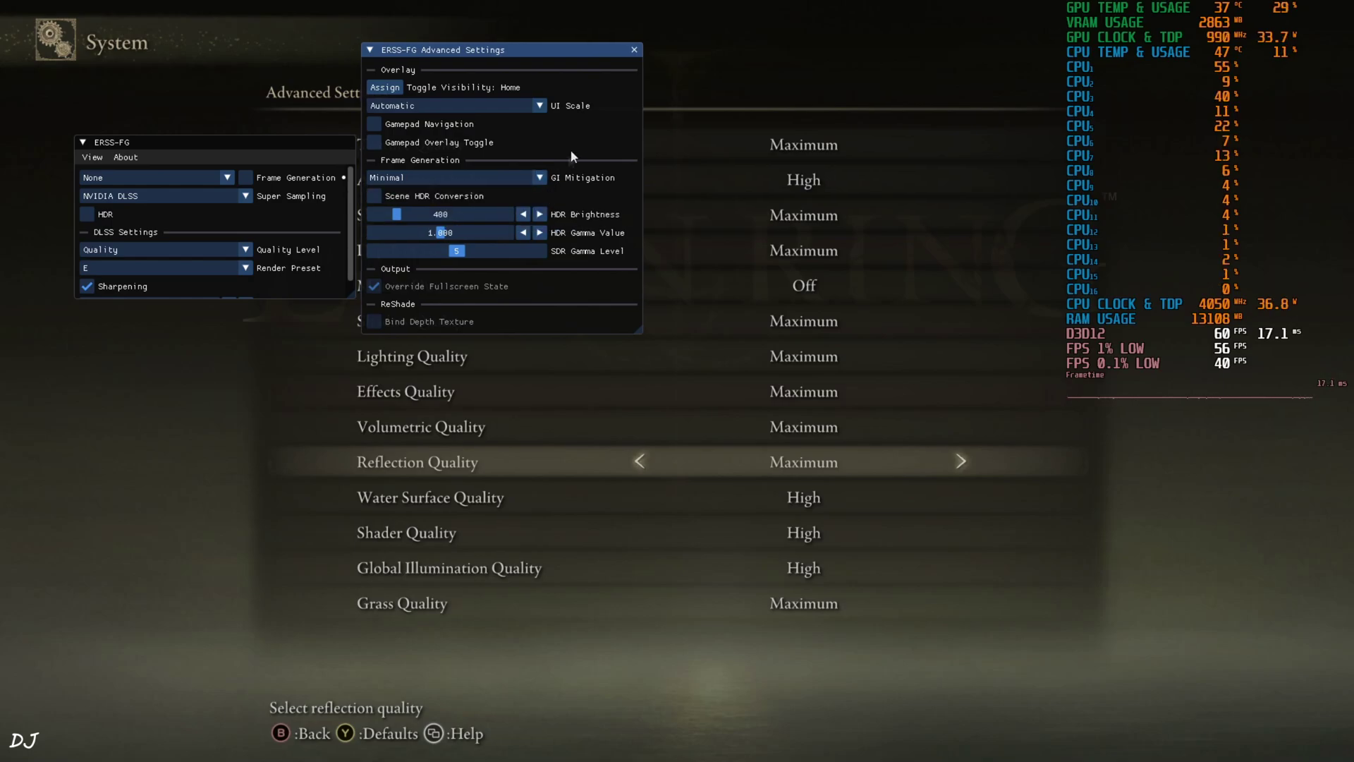
click(535, 181)
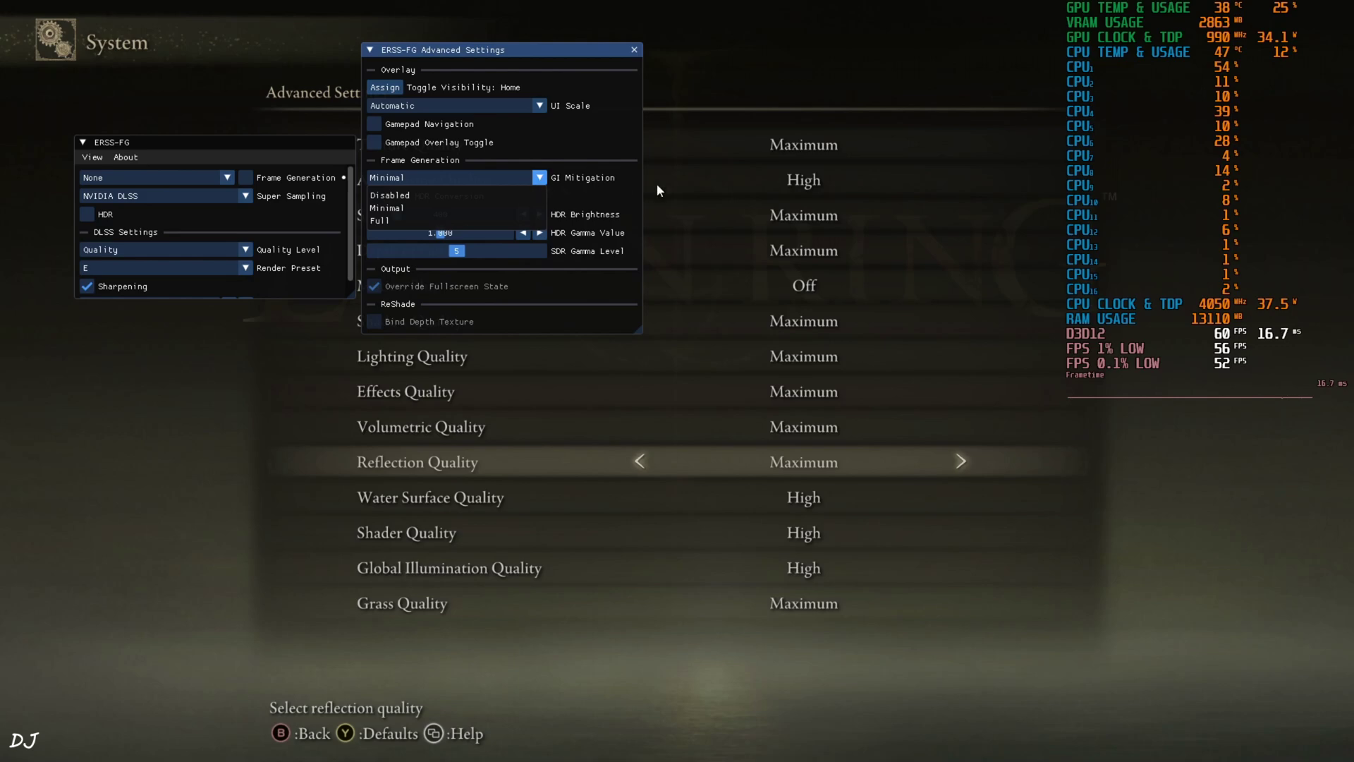
click(497, 182)
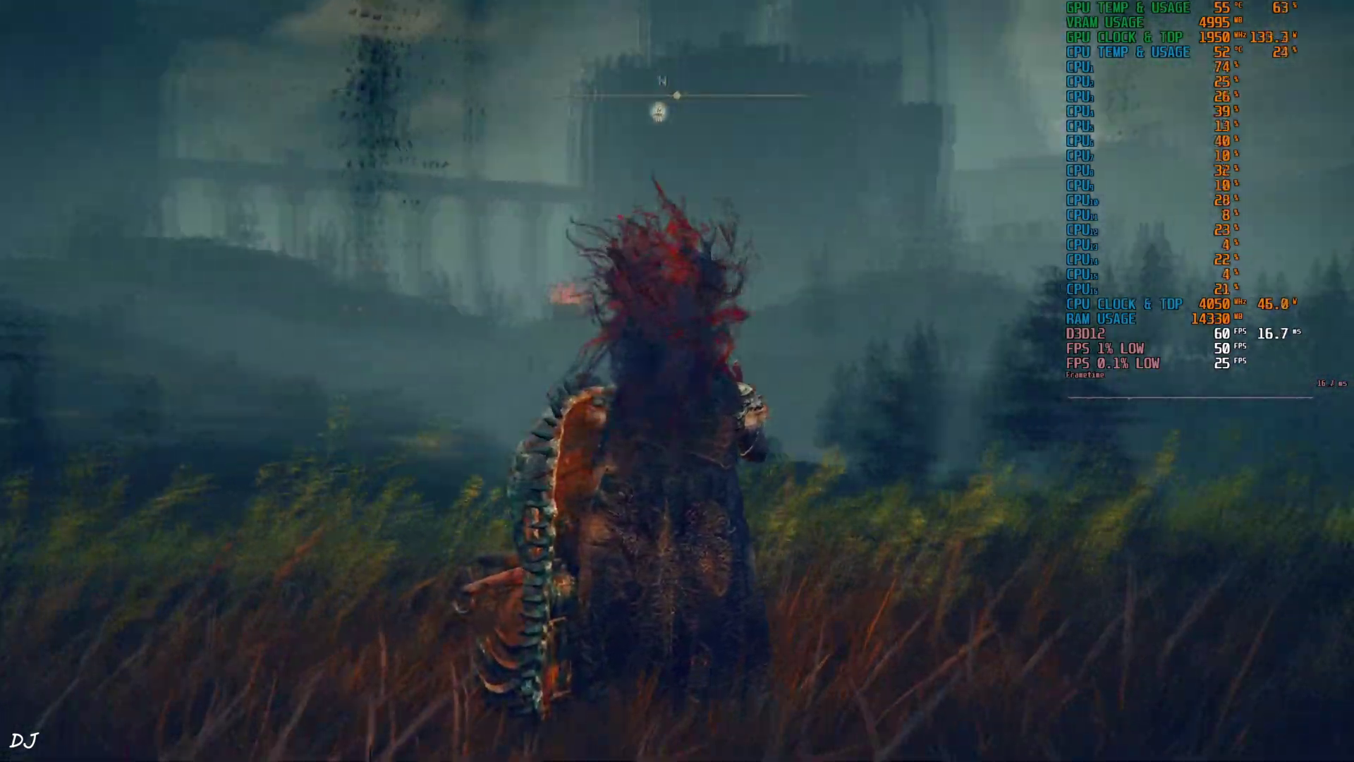
Bring up the ERSS-FG overlay during gameplay in the open field.
key(w)
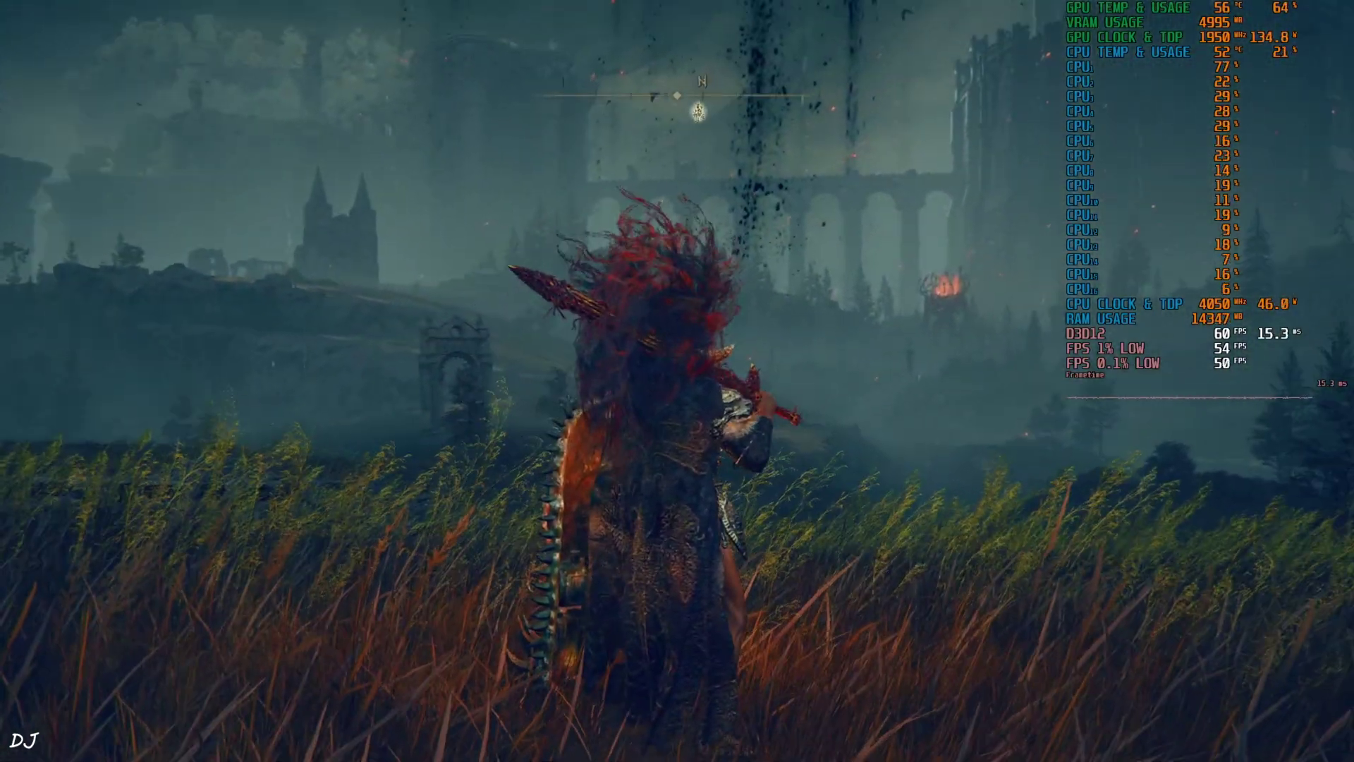
key(End)
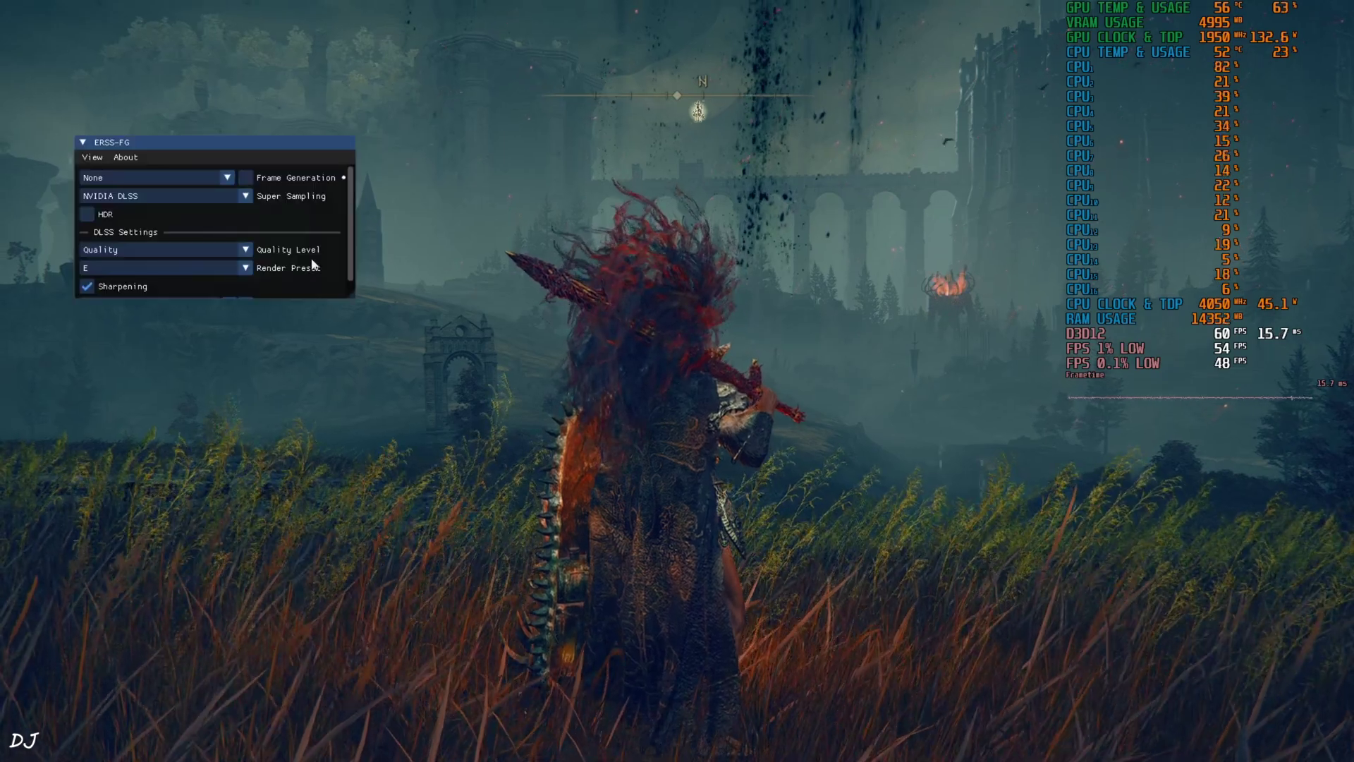